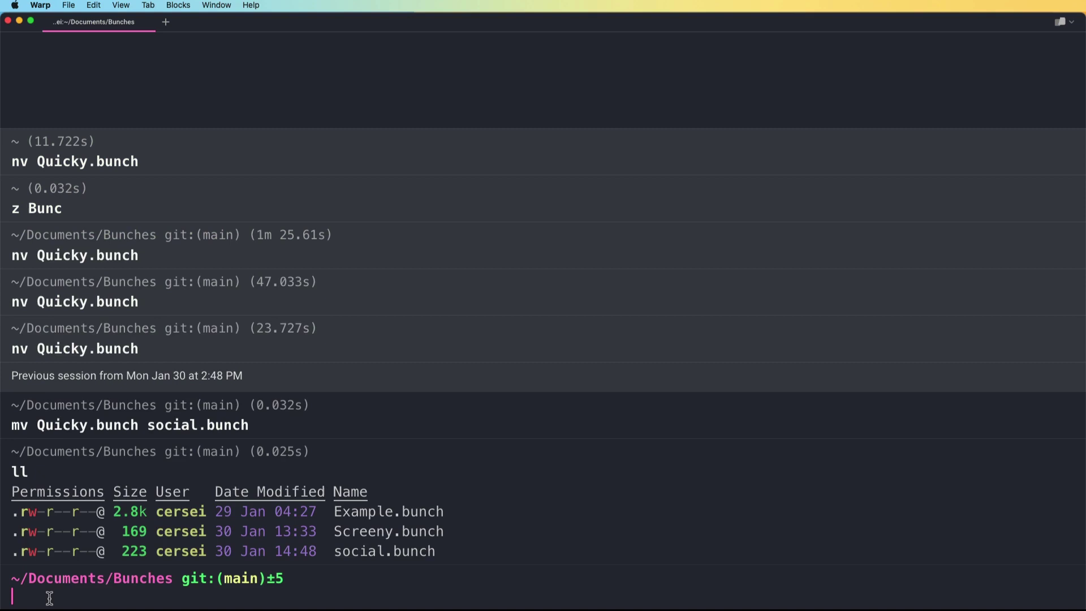
# Open Screeny.bunch from the Bunches folder for editing with the nv command
pyautogui.write('nv')
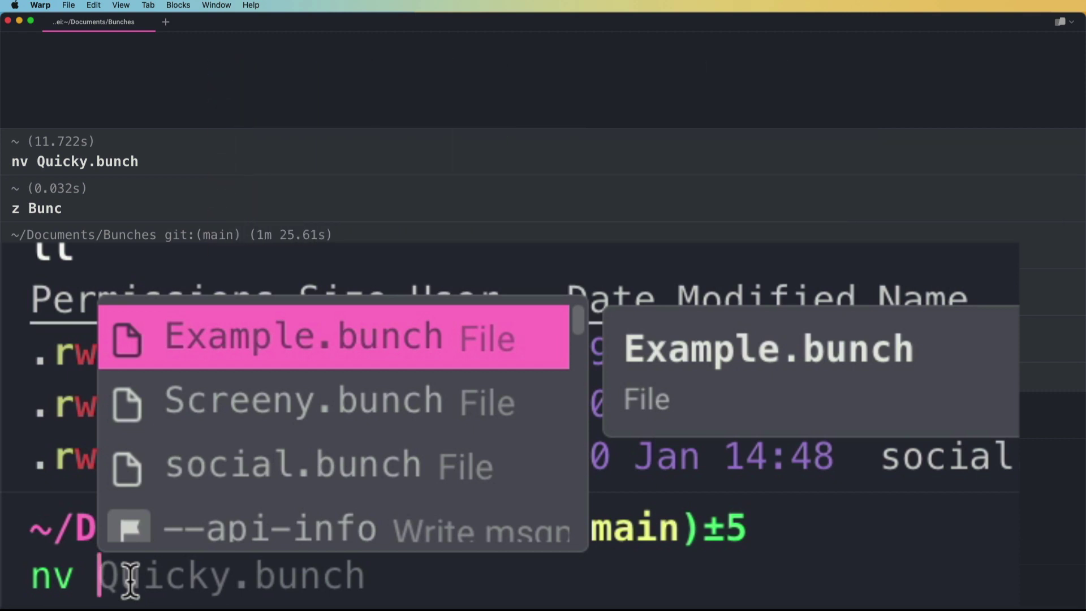
pyautogui.press('Down')
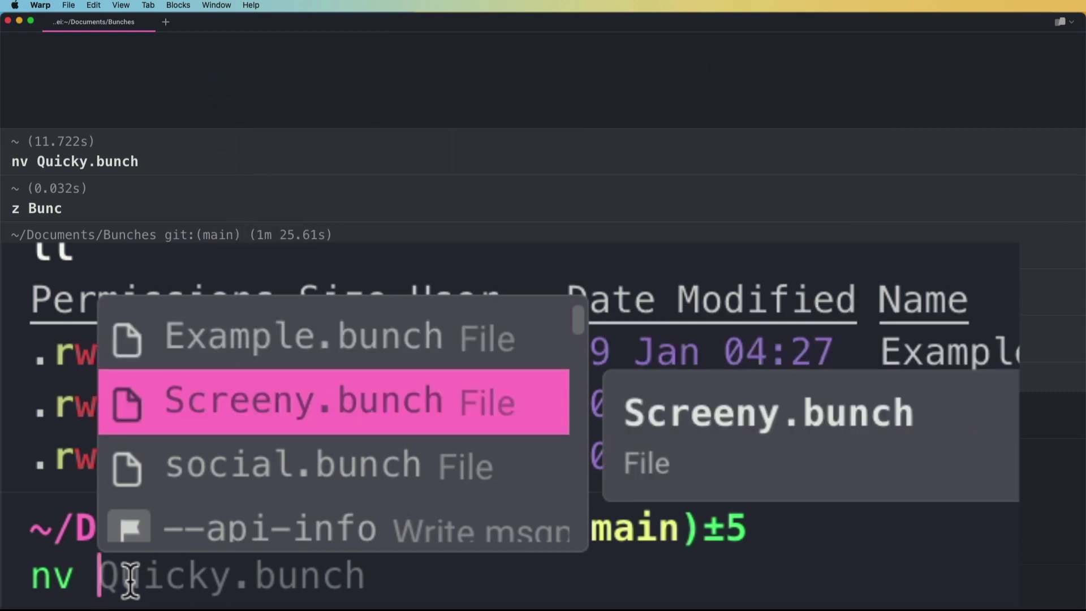
pyautogui.press('Tab')
pyautogui.press('Return')
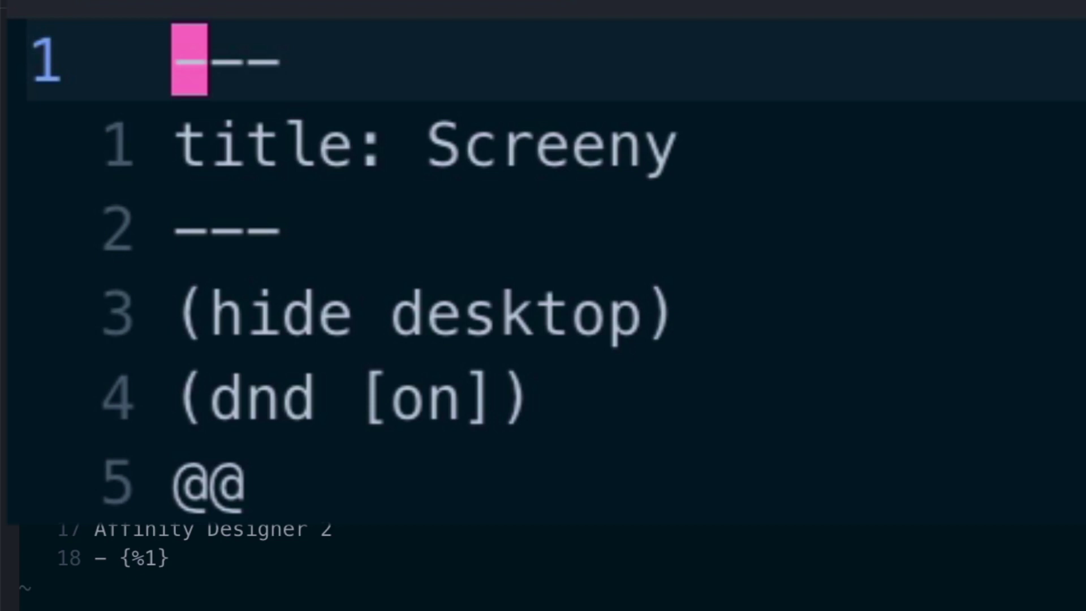
# Examine the title block and the hide desktop, dnd and @@ commands at the start of Screeny.bunch
pyautogui.press('l')
pyautogui.press('l')
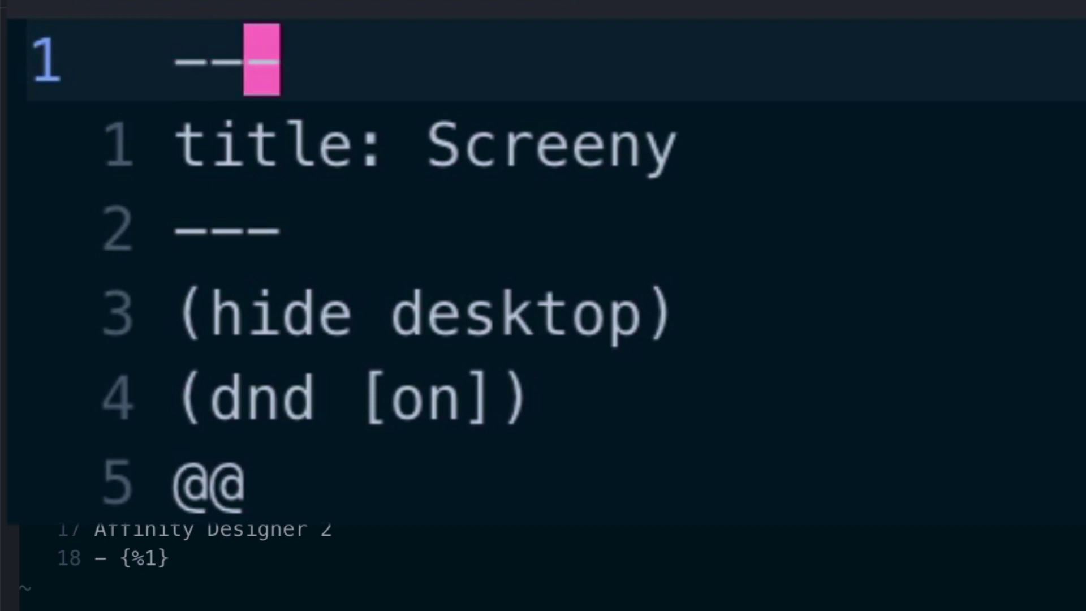
pyautogui.press('j')
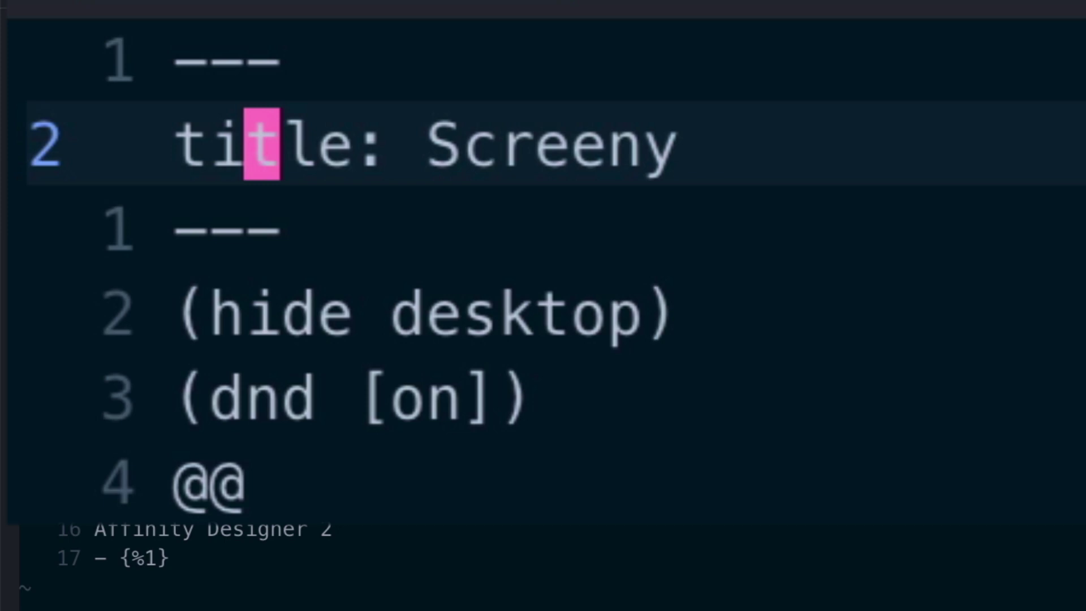
pyautogui.press('j')
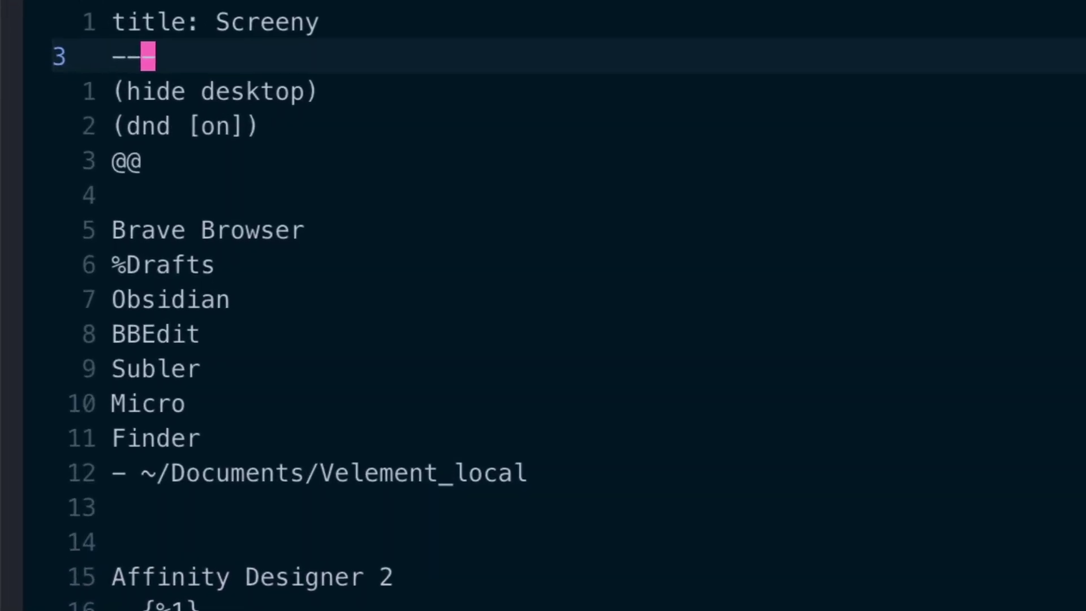
pyautogui.press('j')
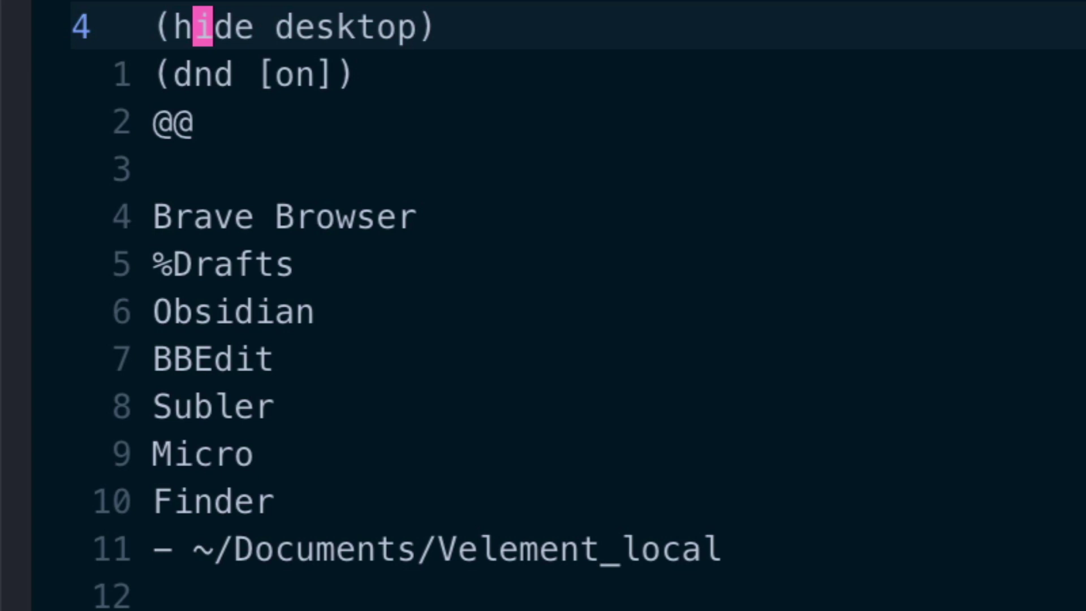
pyautogui.press('j')
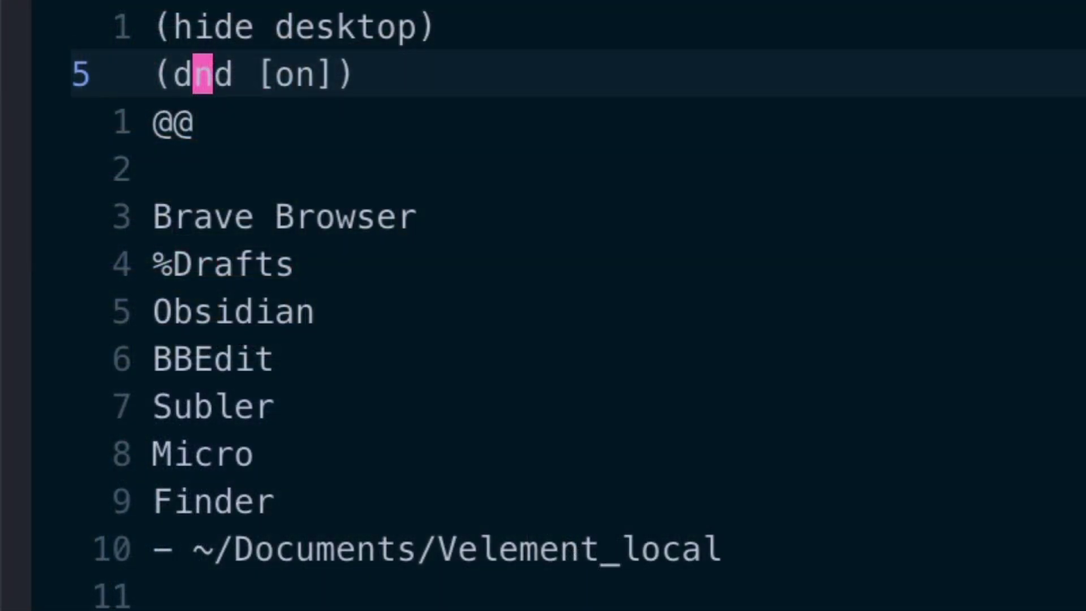
pyautogui.press('j')
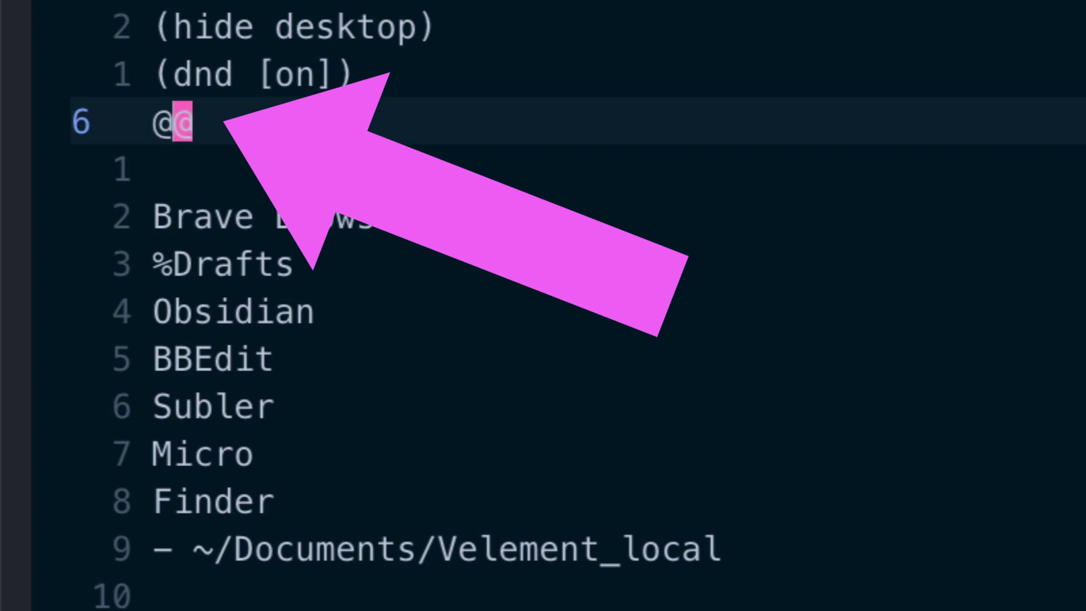
# Review the applications listed in Screeny.bunch from Brave Browser to Finder, including the % prefix on Drafts
pyautogui.press('j')
pyautogui.press('j')
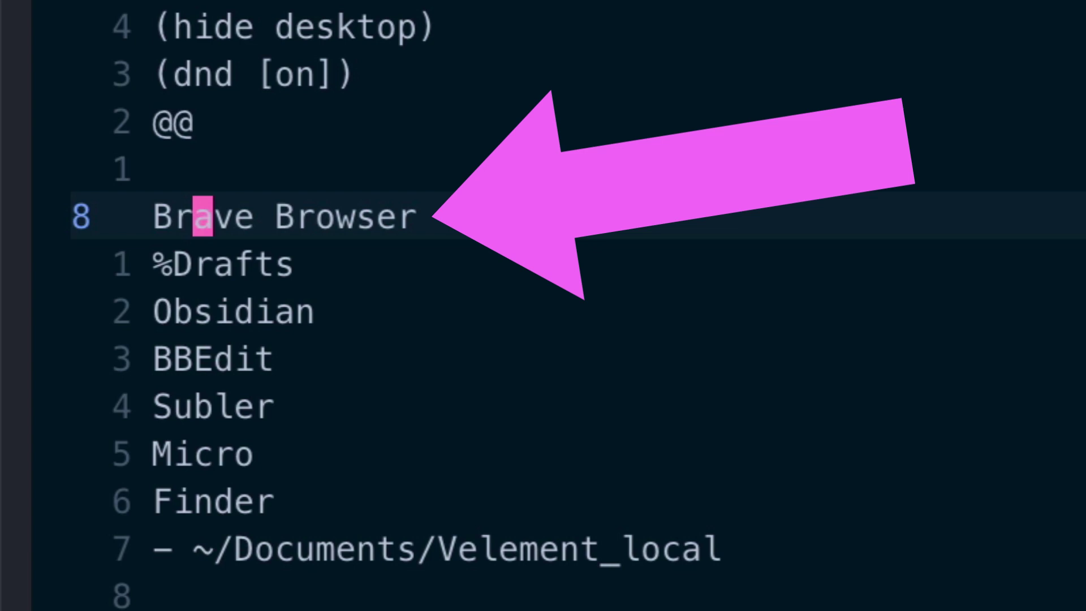
pyautogui.press('j')
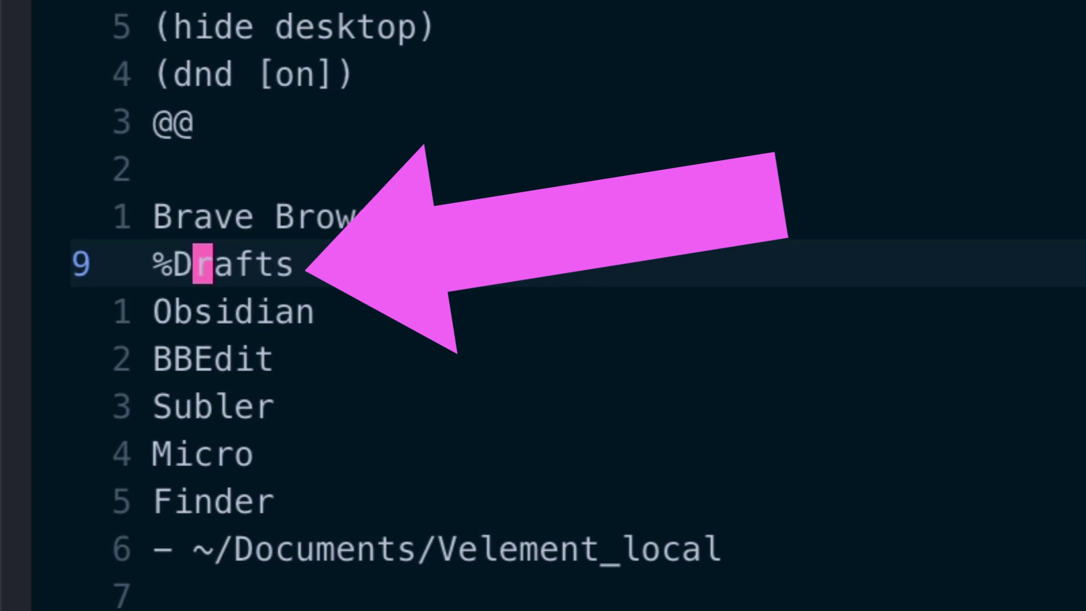
pyautogui.press('h')
pyautogui.press('h')
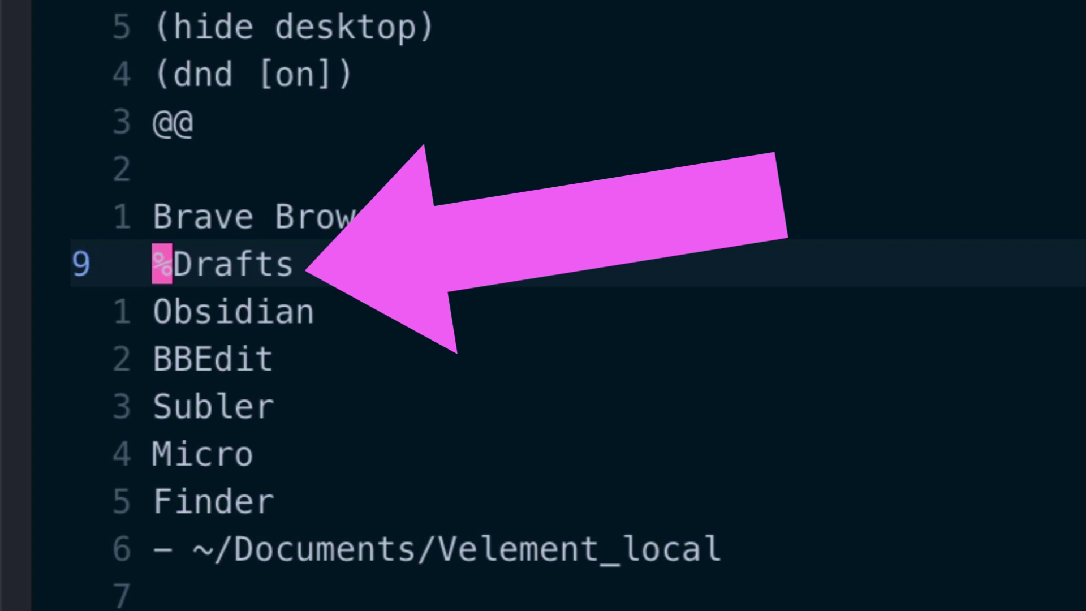
pyautogui.press('j')
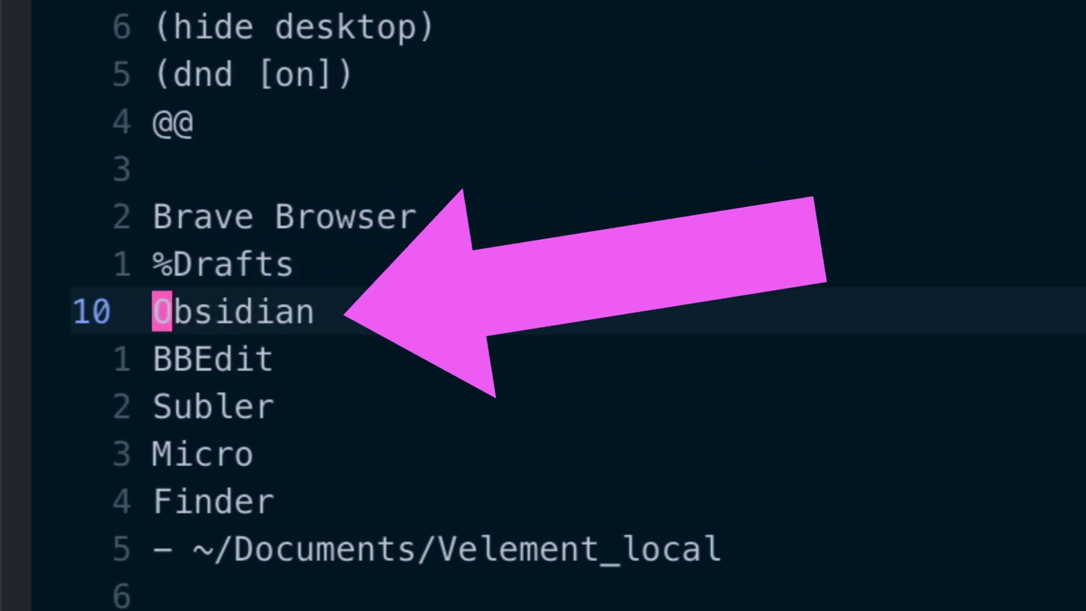
pyautogui.press('j')
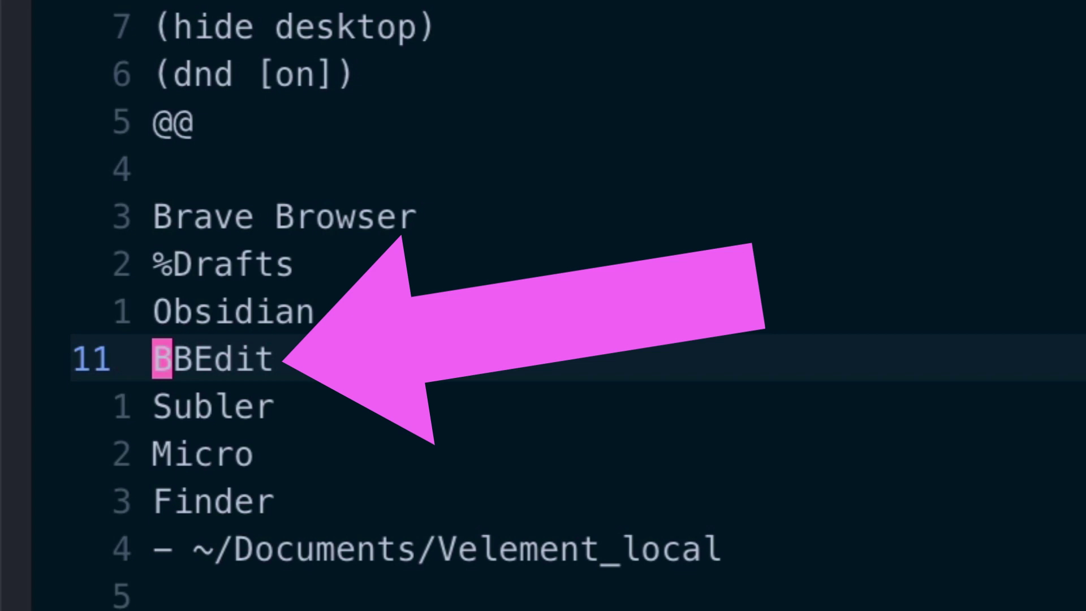
pyautogui.press('j')
pyautogui.press('j')
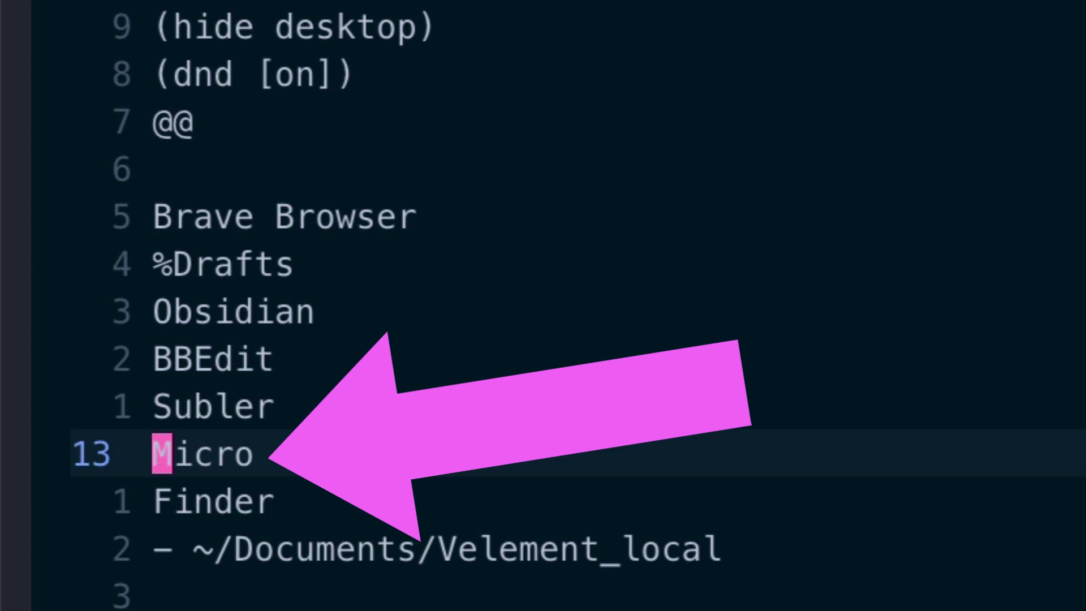
pyautogui.press('j')
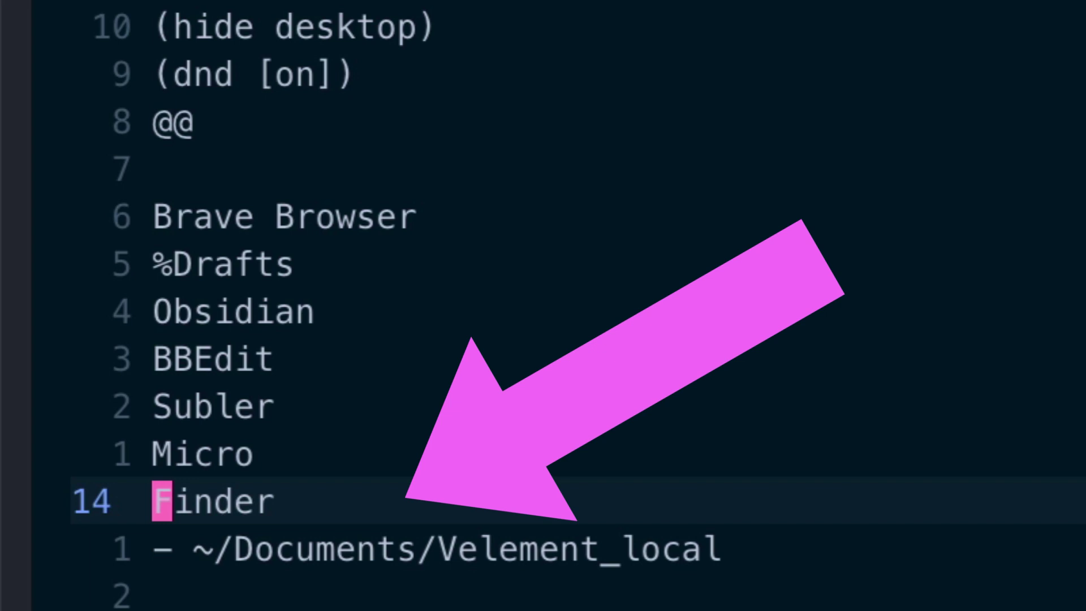
# Examine the ~/Documents/Velement_local folder entry under Finder and continue to the Affinity Designer 2 entry
pyautogui.press('j')
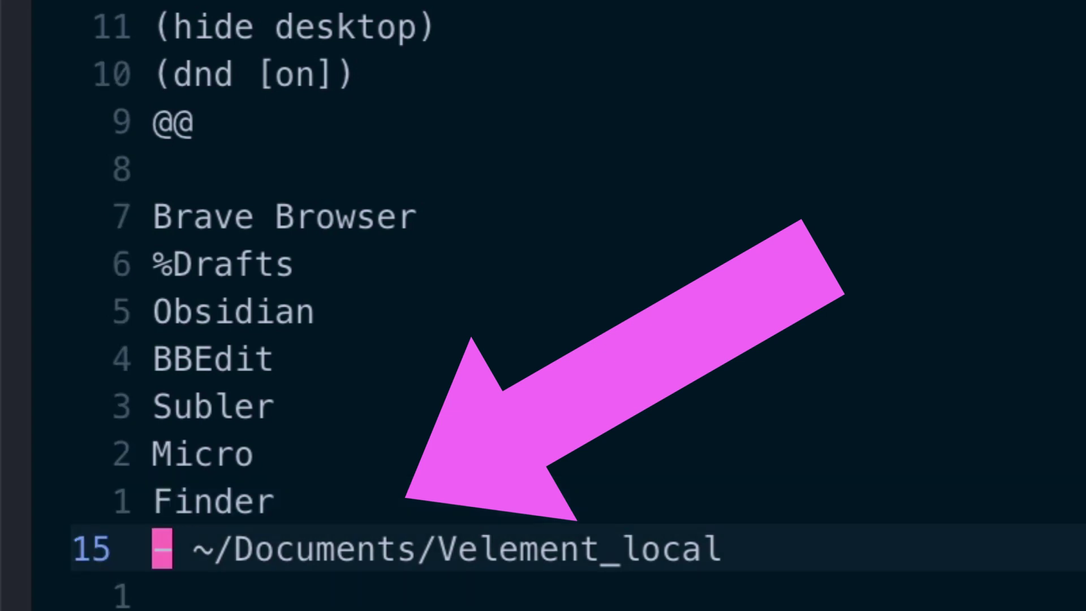
pyautogui.press('l')
pyautogui.press('l')
pyautogui.press('l')
pyautogui.press('l')
pyautogui.press('l')
pyautogui.press('l')
pyautogui.press('l')
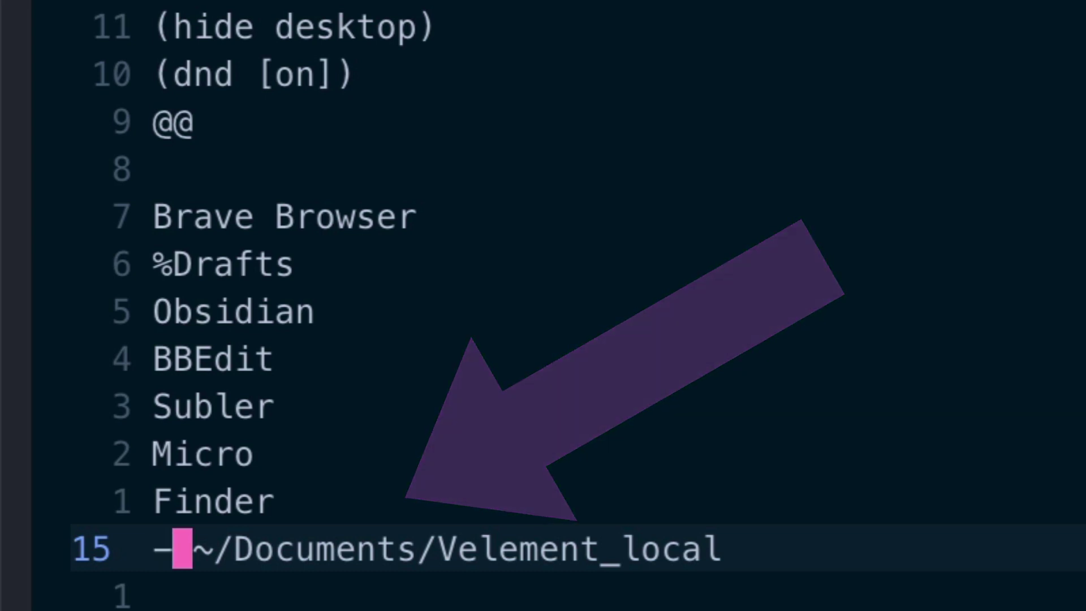
pyautogui.press('l')
pyautogui.press('l')
pyautogui.press('l')
pyautogui.press('l')
pyautogui.press('l')
pyautogui.press('l')
pyautogui.press('l')
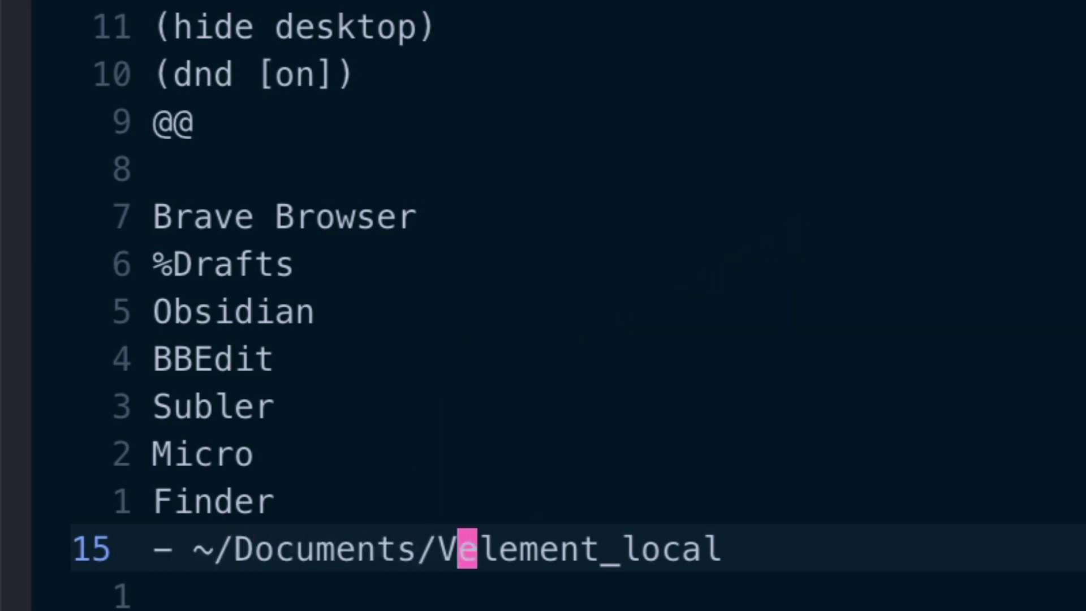
pyautogui.press('j')
pyautogui.press('j')
pyautogui.press('j')
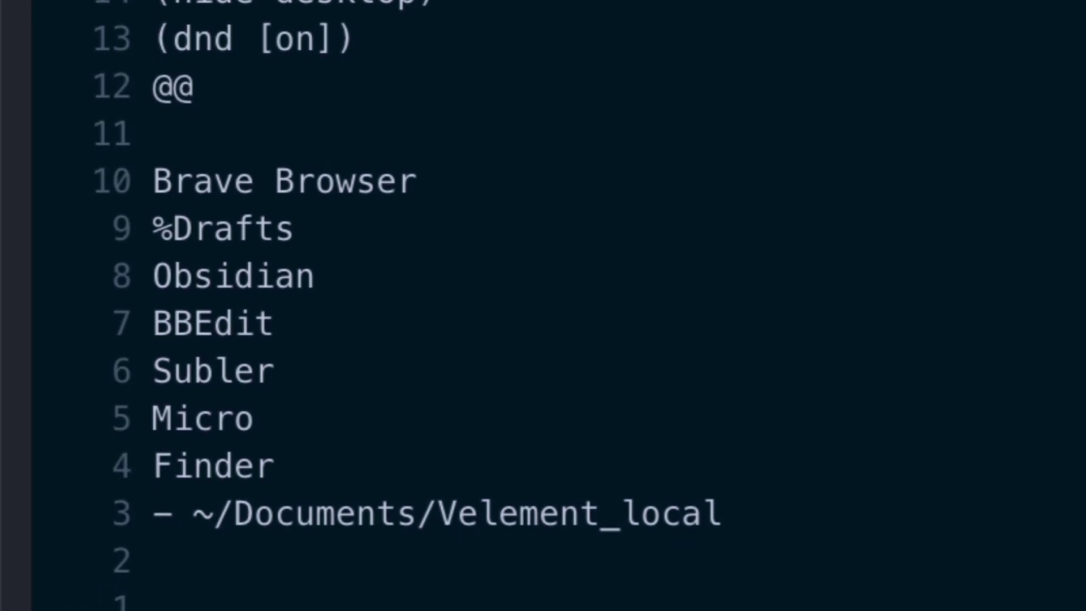
pyautogui.press('$')
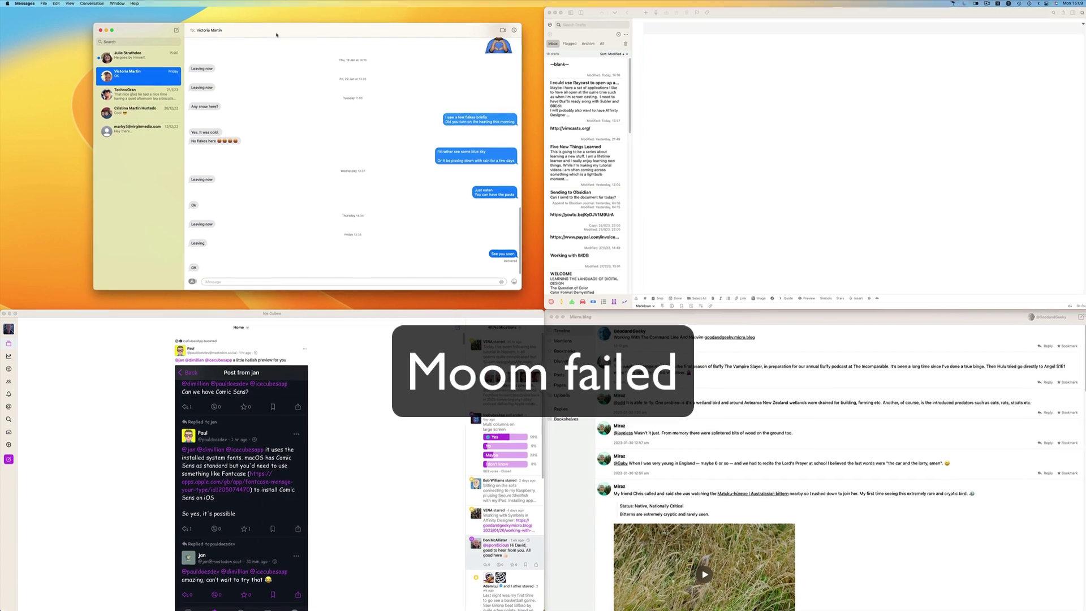
# Move the Messages window to the top left quarter of the screen using Raycast's tlq window management command
pyautogui.hotkey('alt', 'space')
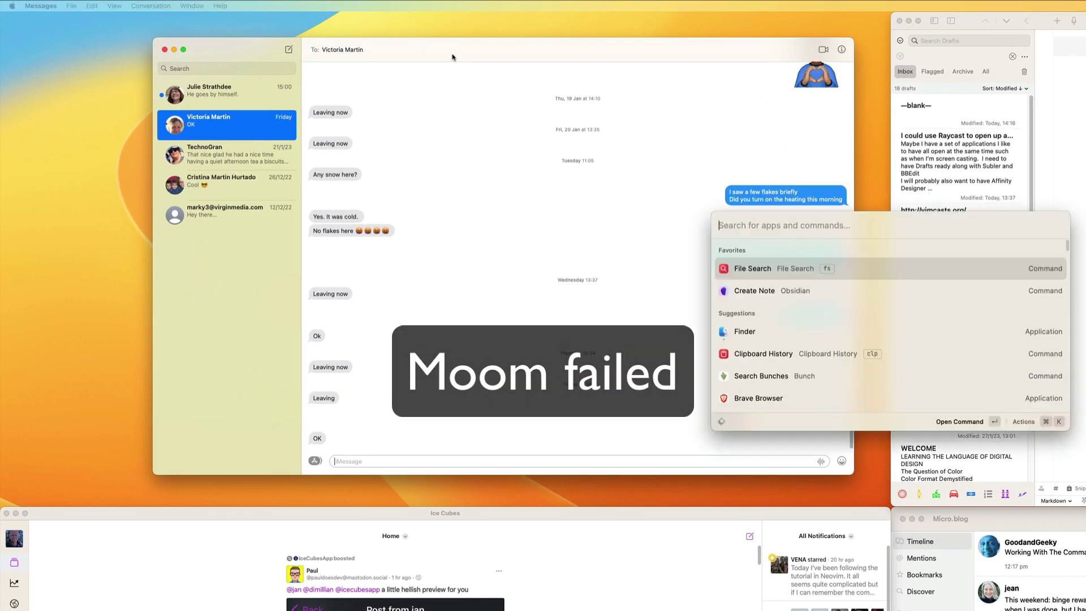
pyautogui.write('tlq')
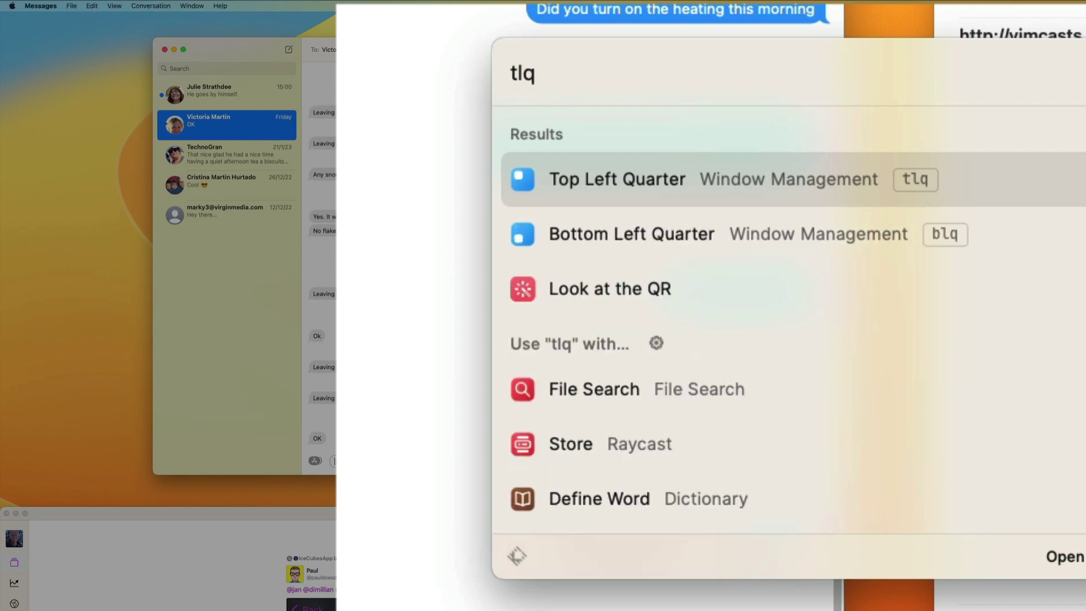
pyautogui.press('Return')
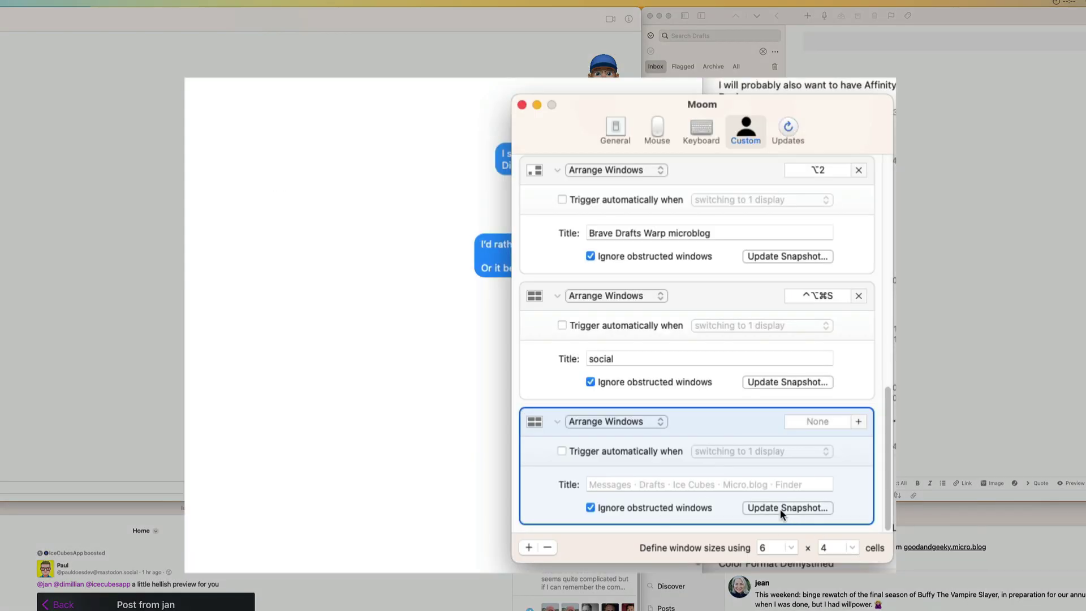
# Replace the snapshot of Moom's untitled Messages, Drafts, Ice Cubes, Micro.blog and Finder arrangement, and close the Moom settings
pyautogui.click(779, 508)
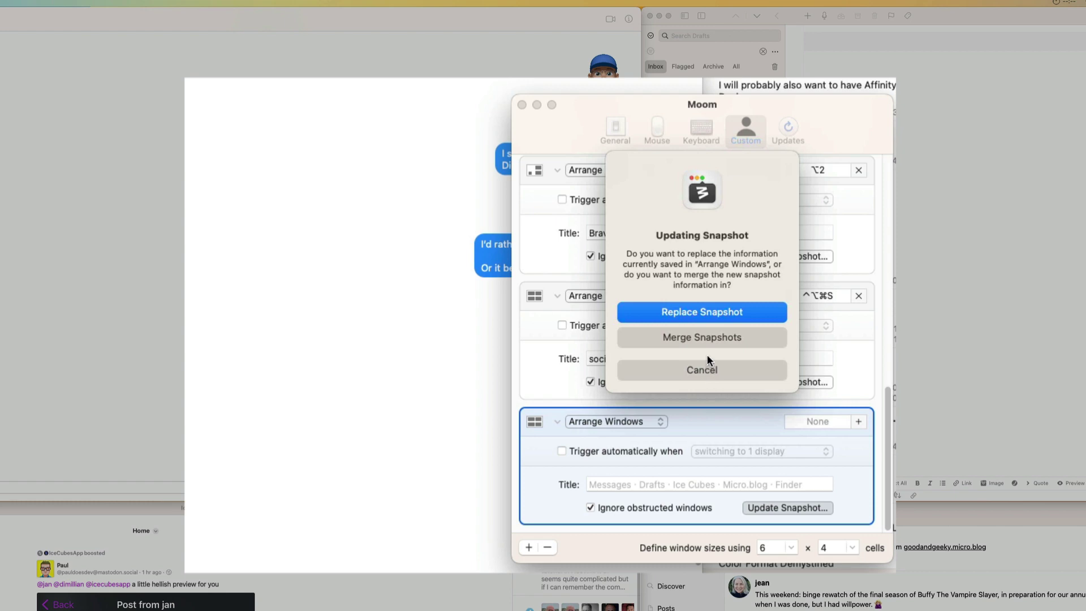
pyautogui.click(686, 313)
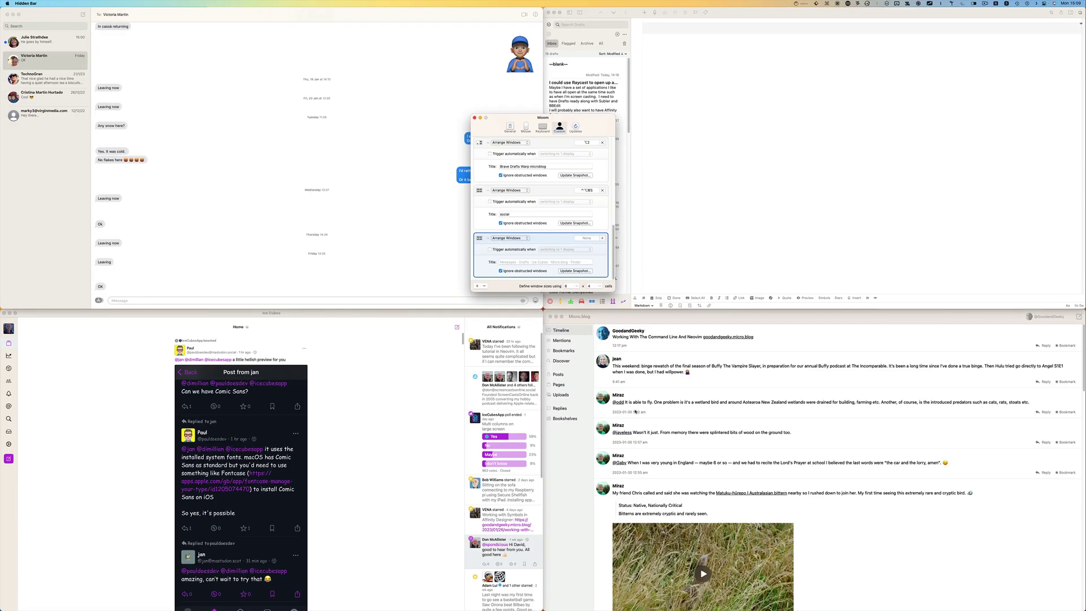
pyautogui.click(474, 118)
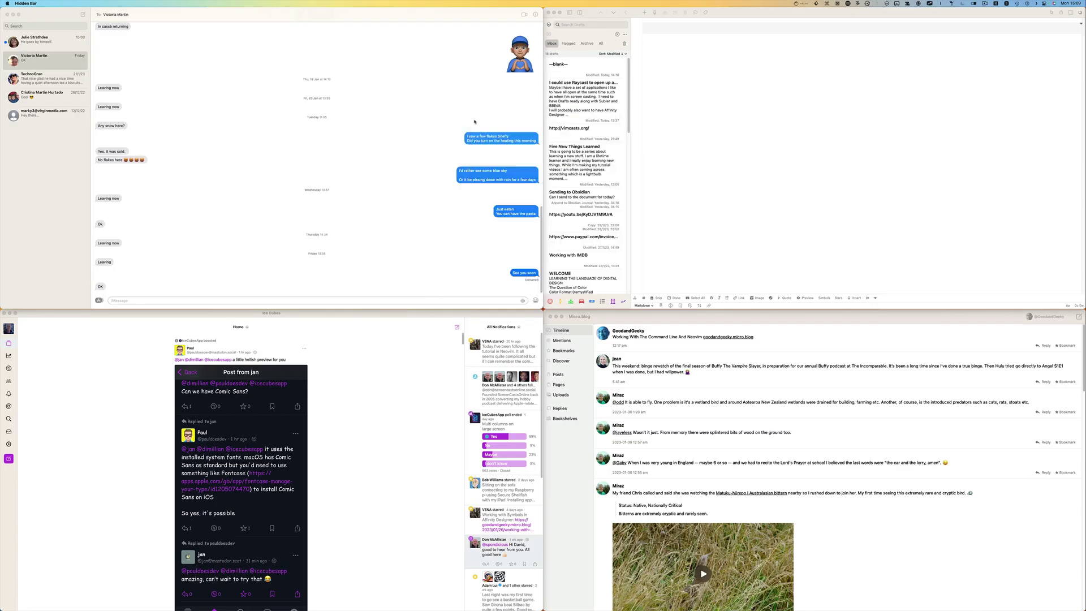
pyautogui.click(473, 121)
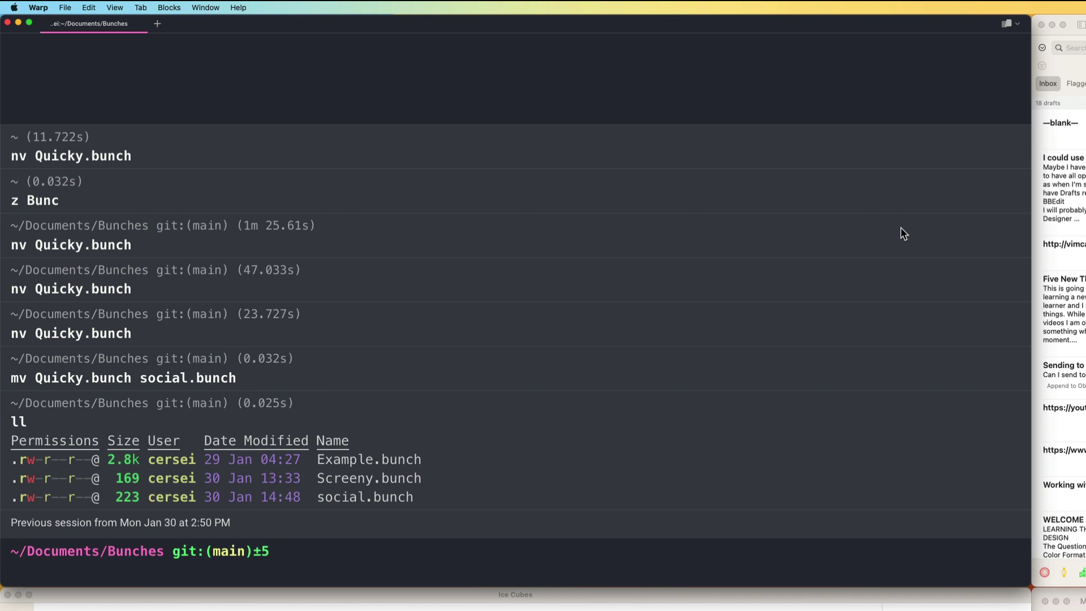
# Open social.bunch for editing with the nv command in the Warp terminal
pyautogui.write('nv')
pyautogui.press('Tab')
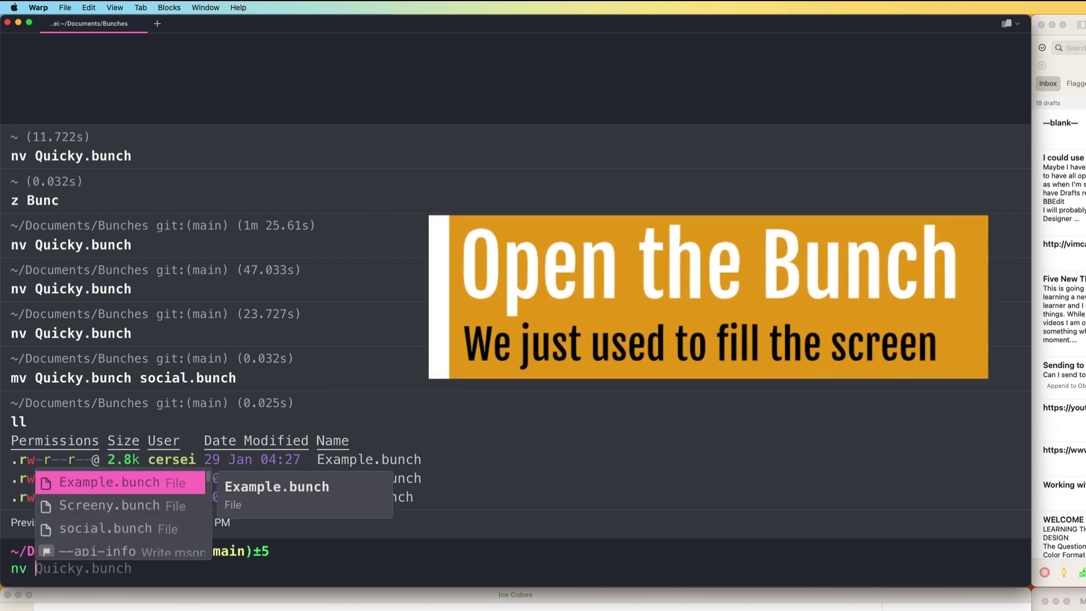
pyautogui.press('Down')
pyautogui.press('Down')
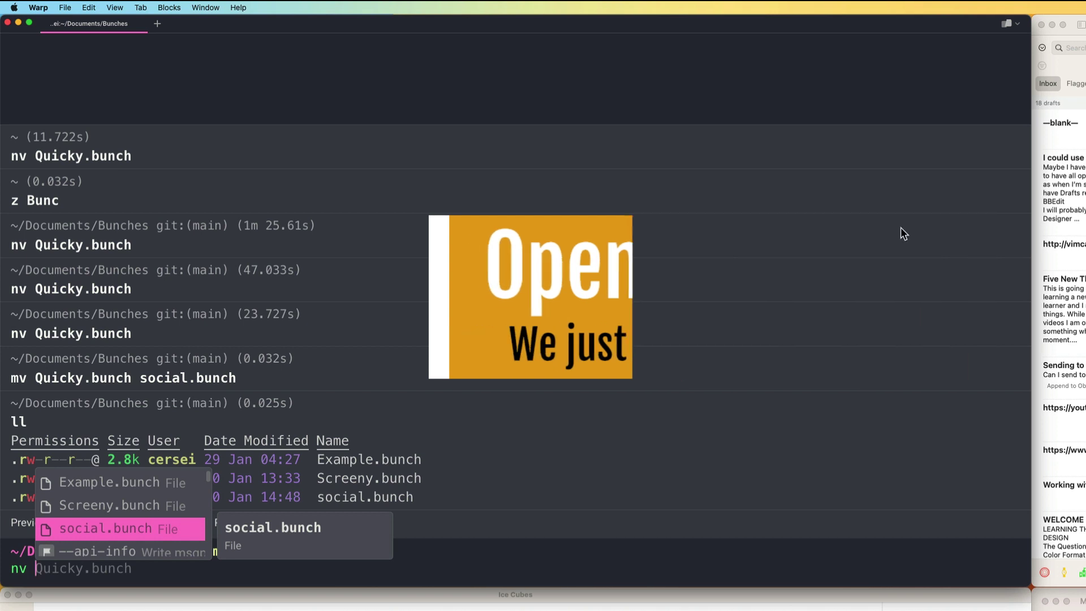
pyautogui.press('Return')
pyautogui.press('Return')
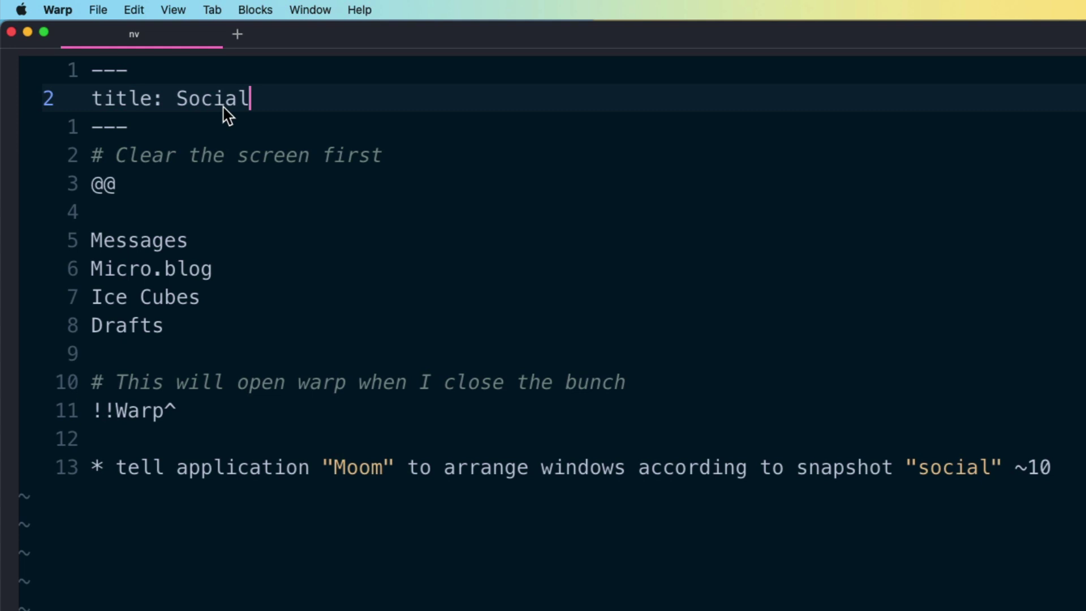
# Examine social.bunch line by line, from the screen-clearing @@ command through the app list and !!Warp^ to the Moom snapshot command
pyautogui.press('j')
pyautogui.press('j')
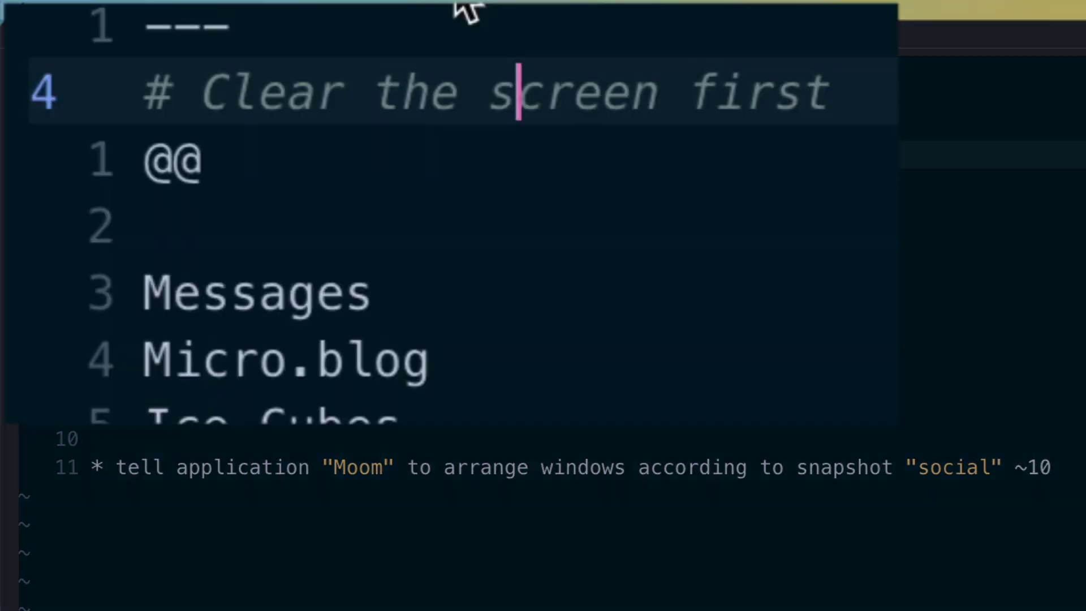
pyautogui.press('j')
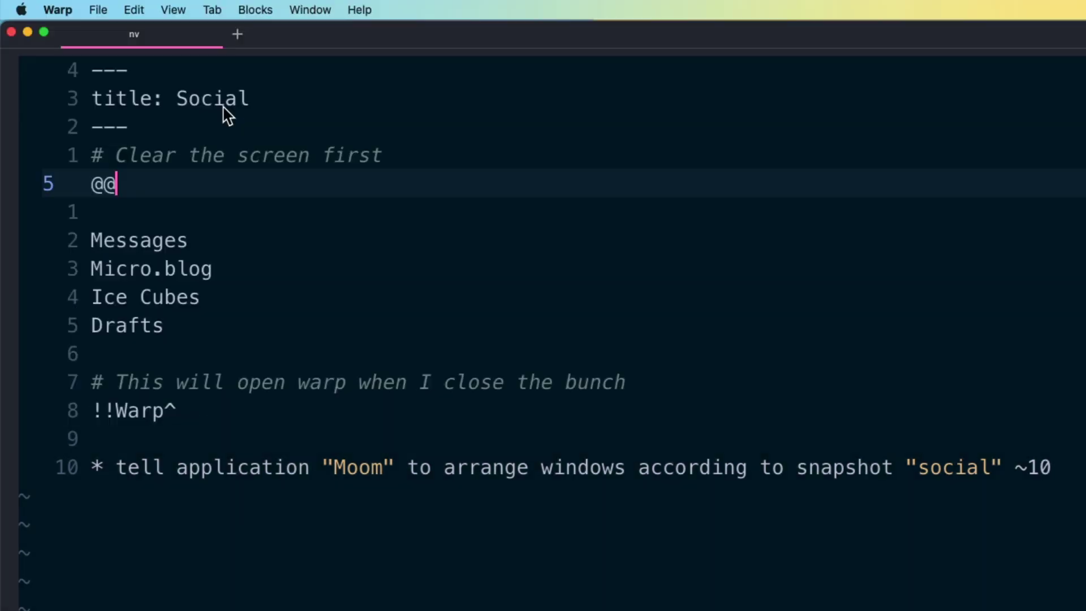
pyautogui.press('j')
pyautogui.press('j')
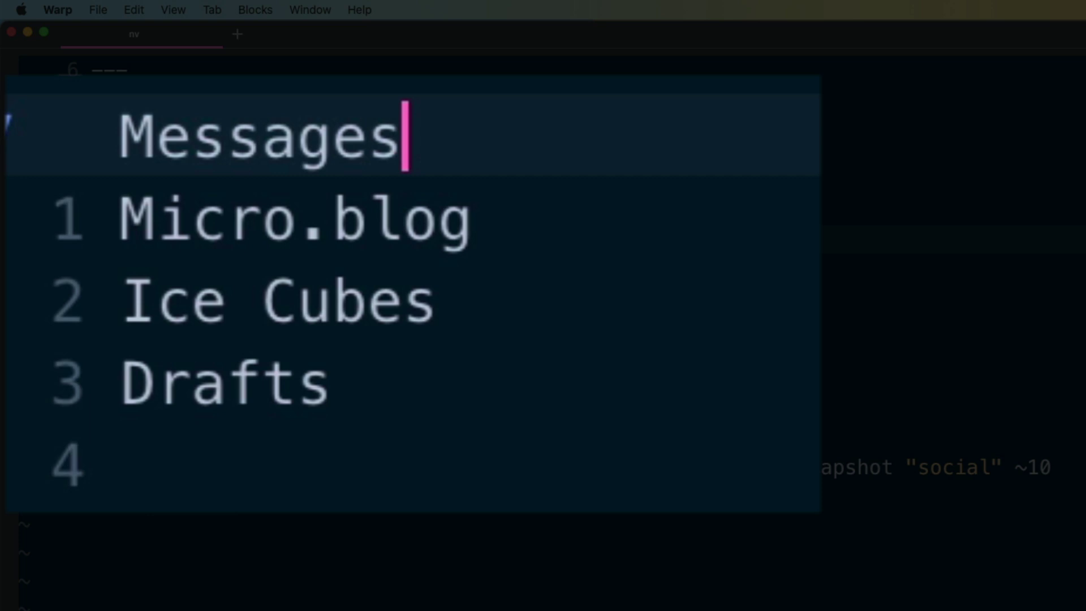
pyautogui.press('j')
pyautogui.press('j')
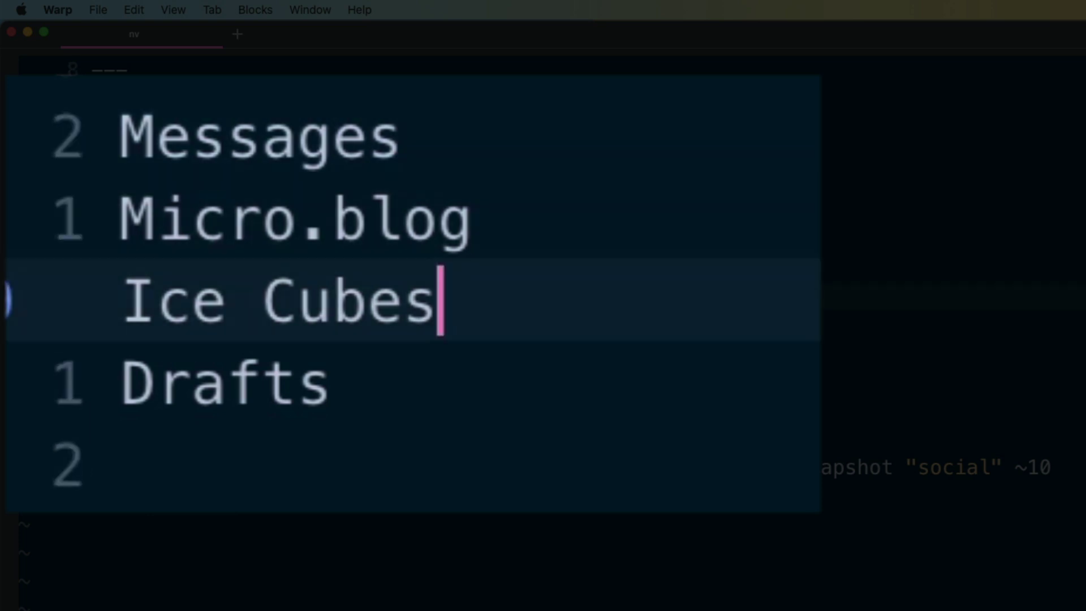
pyautogui.press('j')
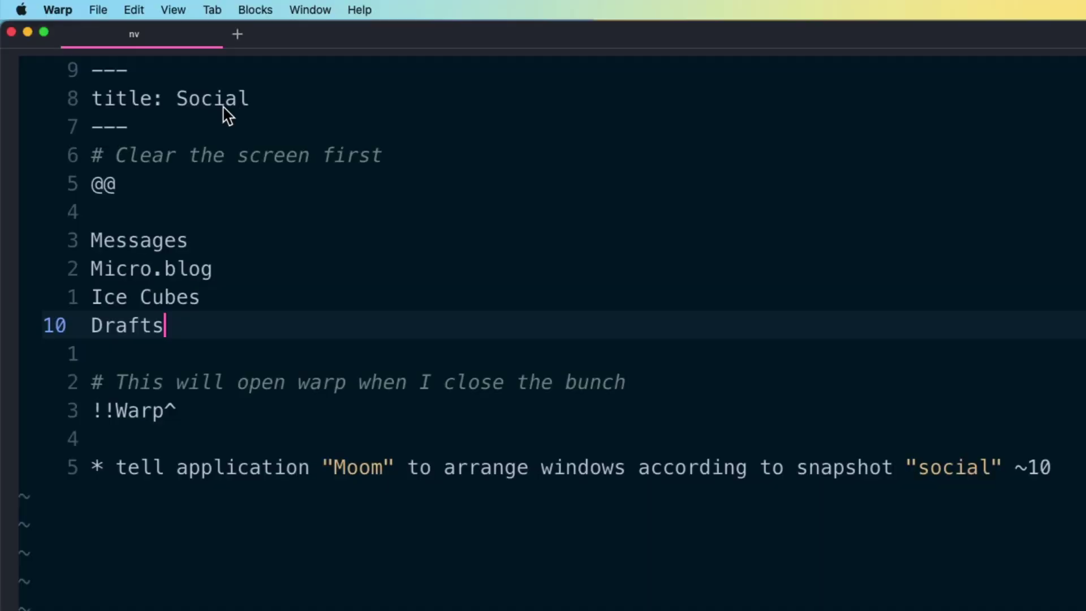
pyautogui.press('j')
pyautogui.press('j')
pyautogui.press('j')
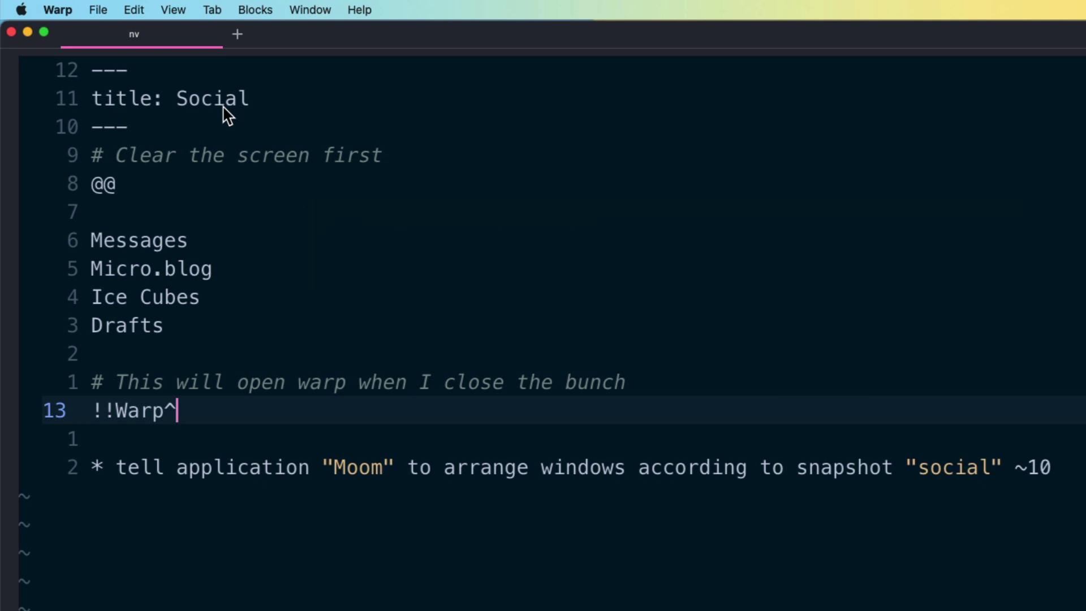
pyautogui.press('j')
pyautogui.press('j')
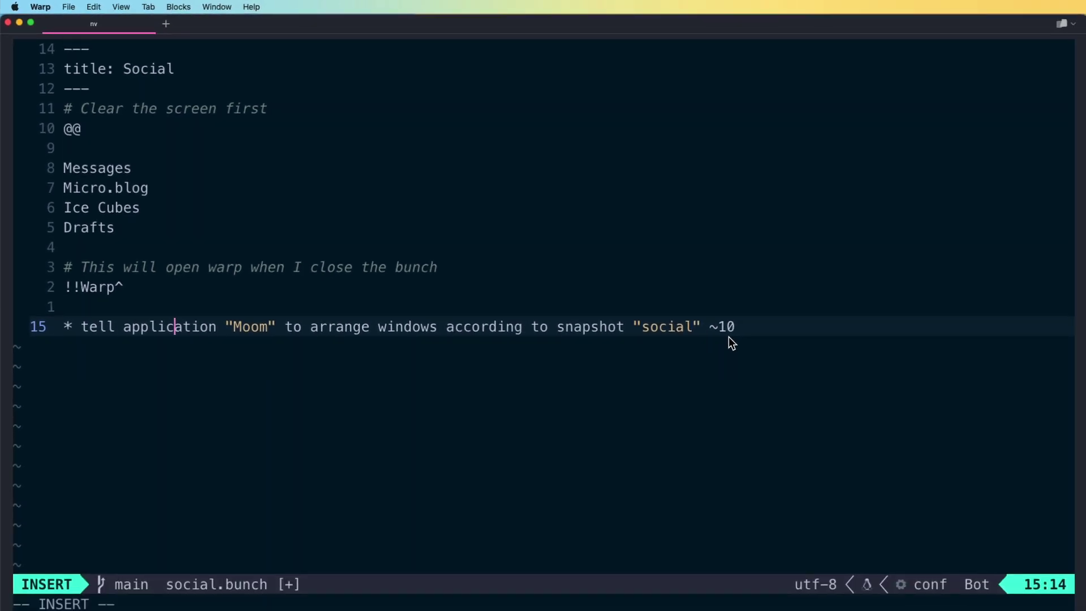
# Save social.bunch and quit the editor with the :wq command
pyautogui.press('Escape')
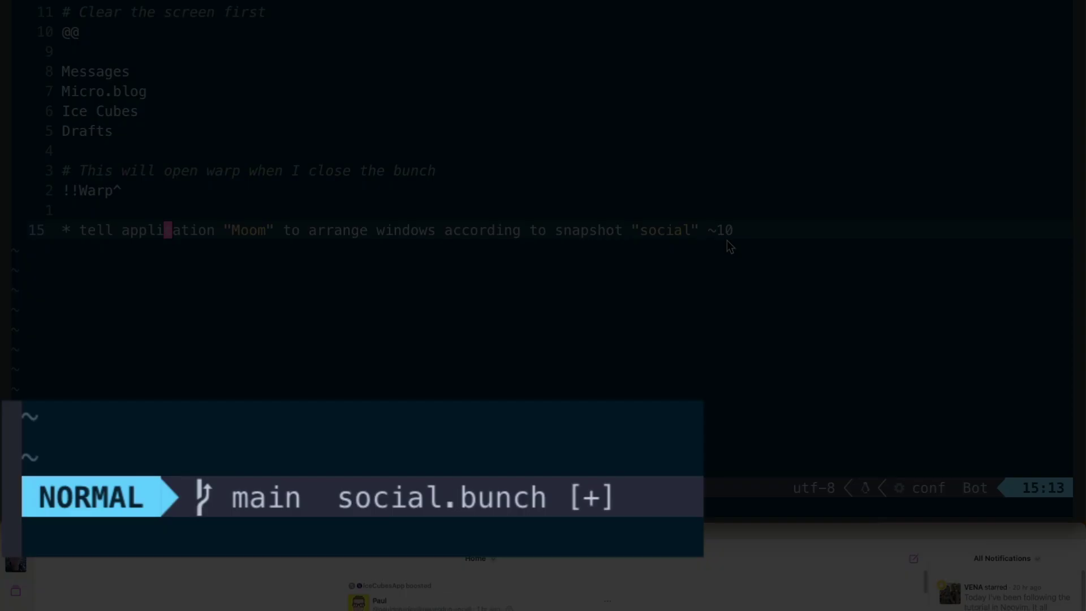
pyautogui.write(':wq')
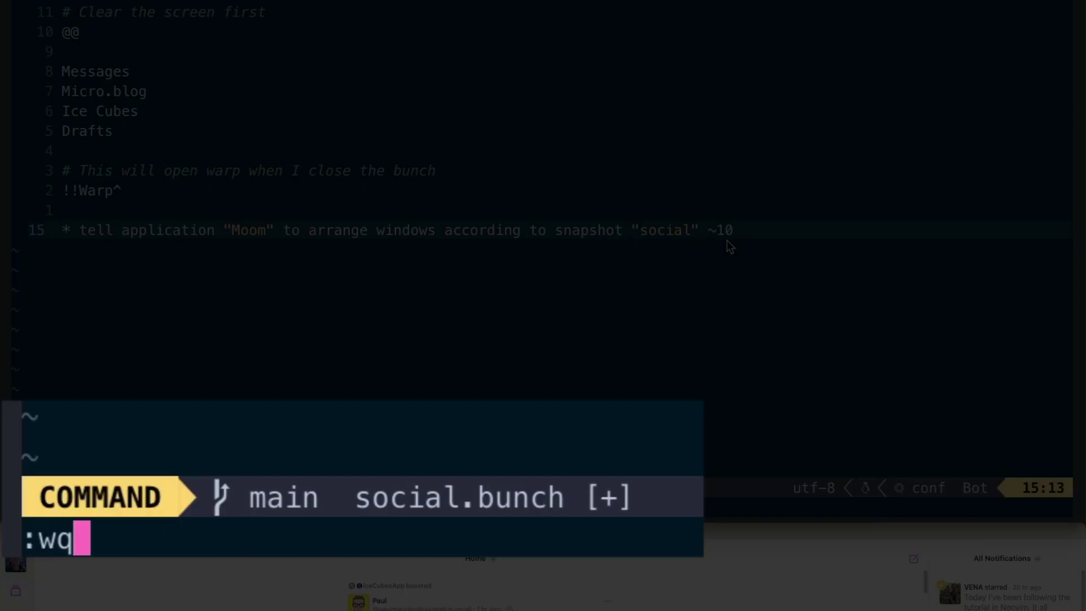
pyautogui.press('Return')
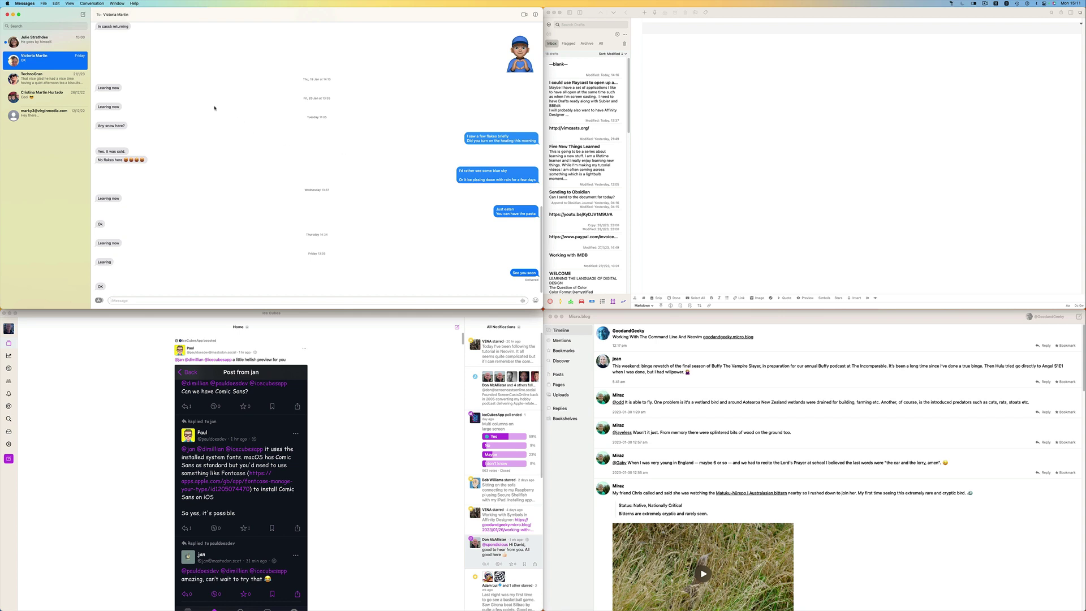
# Bring the Drafts, Ice Cubes and Micro.blog windows into focus one after another
pyautogui.click(727, 158)
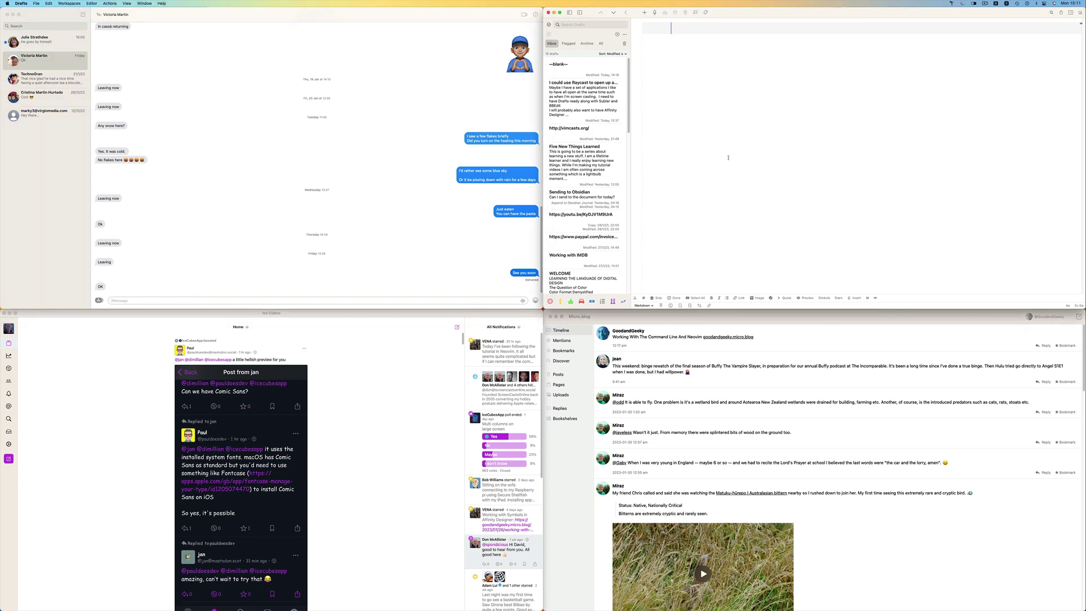
pyautogui.click(399, 337)
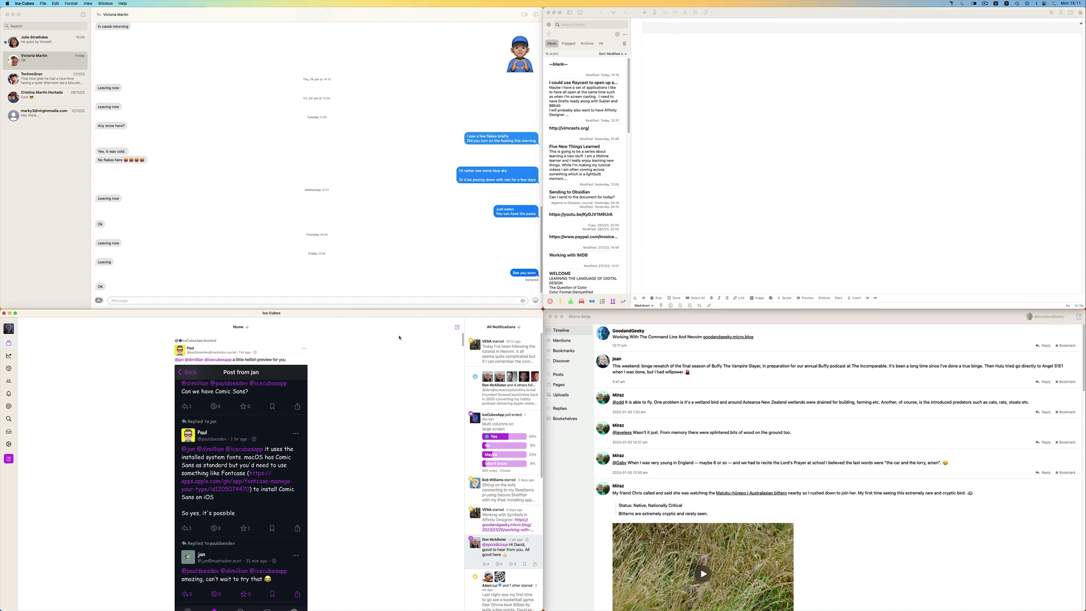
pyautogui.click(830, 321)
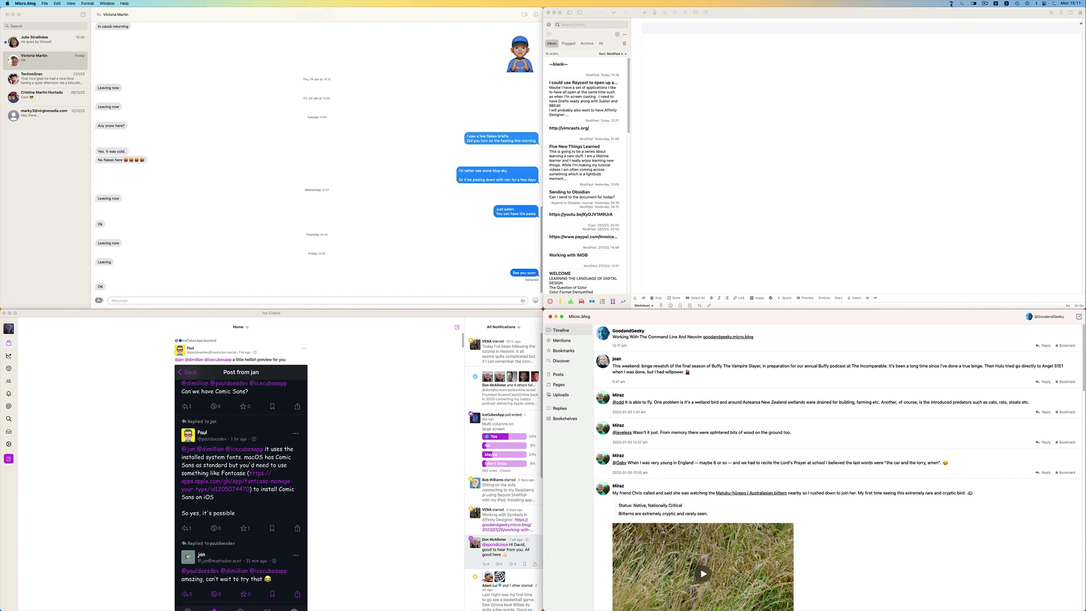
# Refresh the bunches in Bunch and launch the Social bunch
pyautogui.click(951, 3)
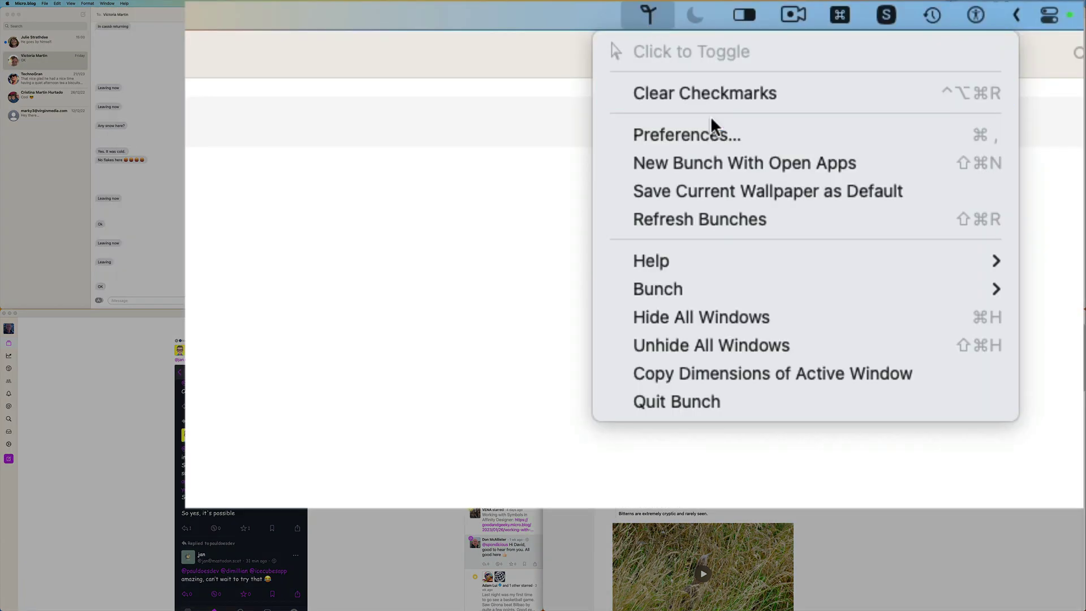
pyautogui.click(763, 225)
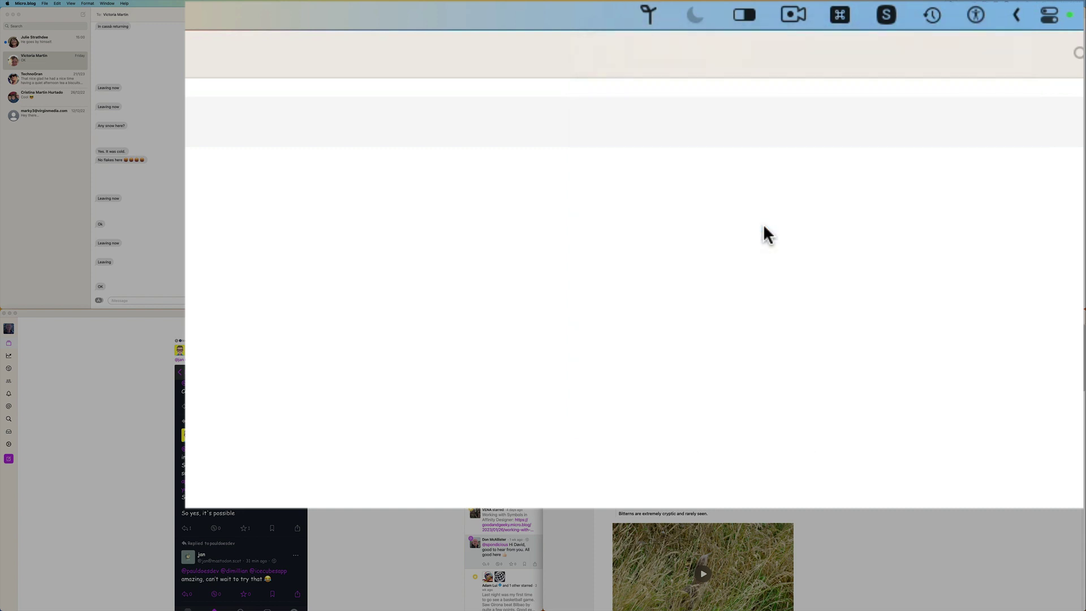
pyautogui.click(649, 17)
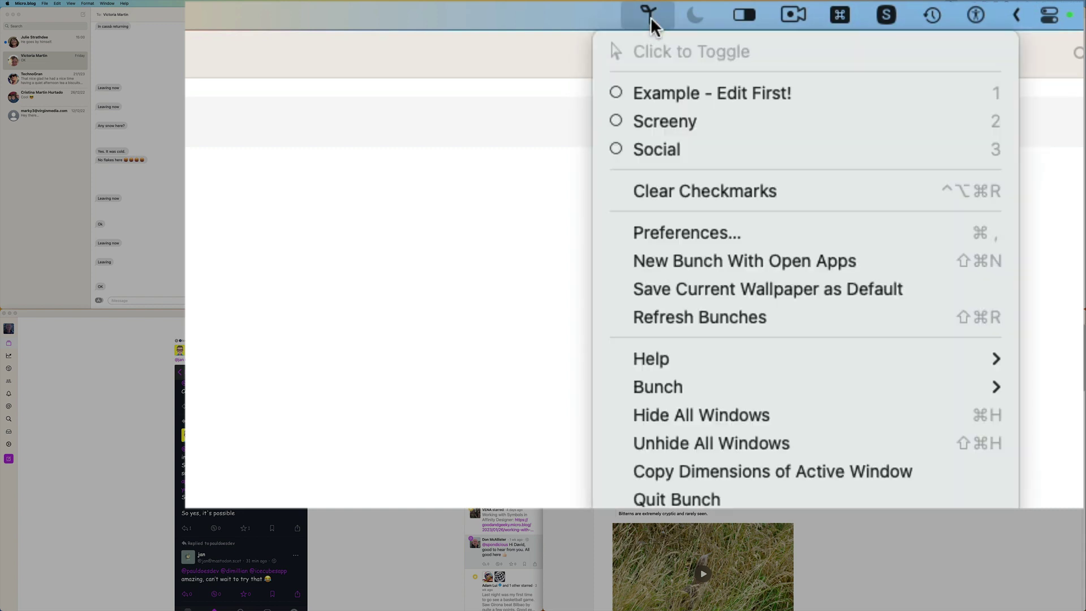
pyautogui.click(733, 144)
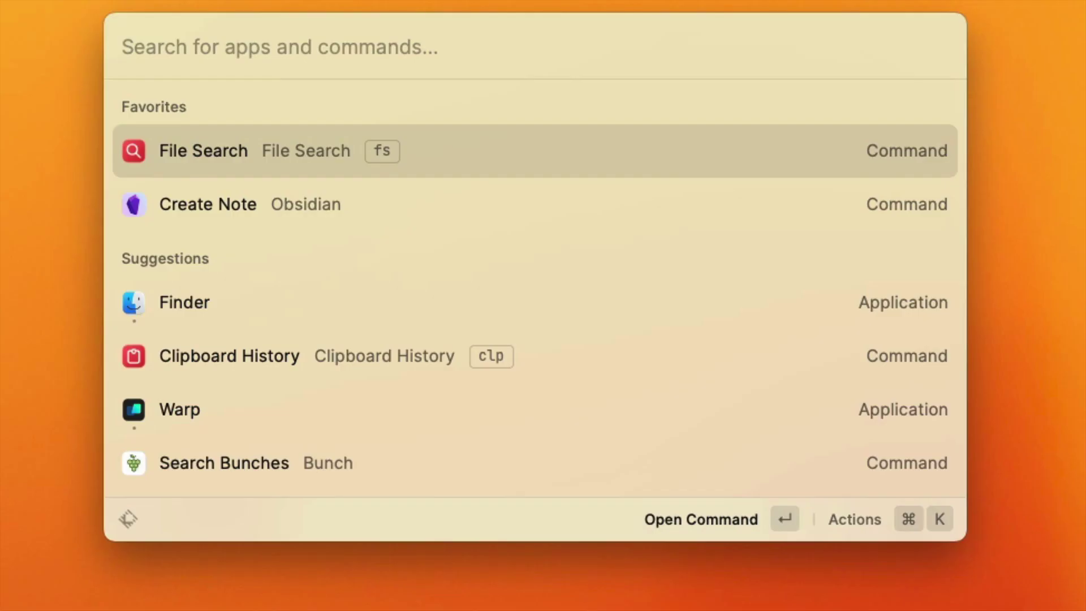
# Select the social bunch using Raycast's Search Bunches command
pyautogui.write('b')
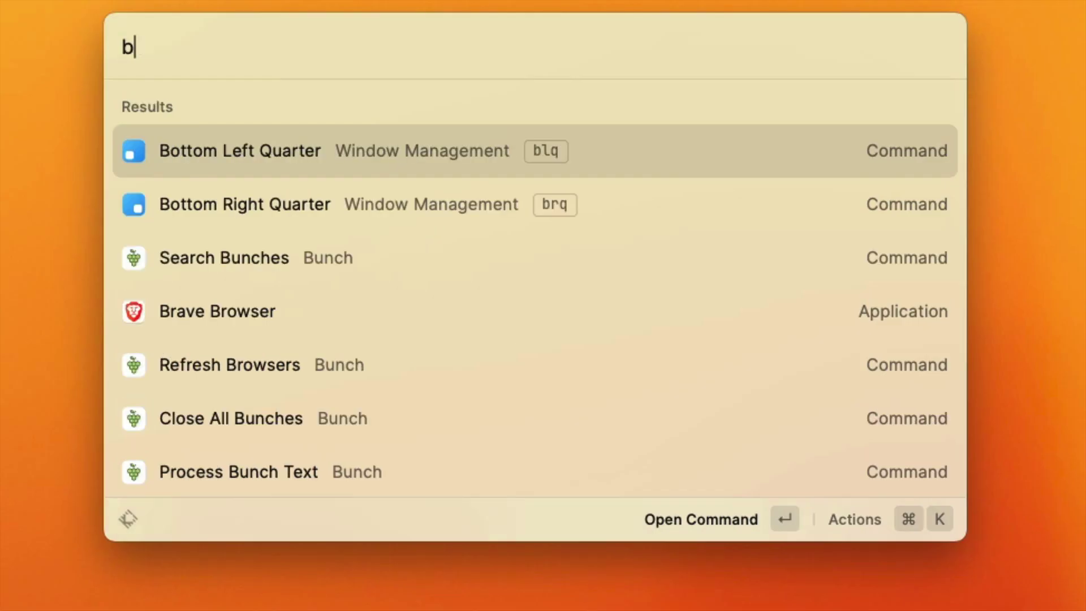
pyautogui.write('unc')
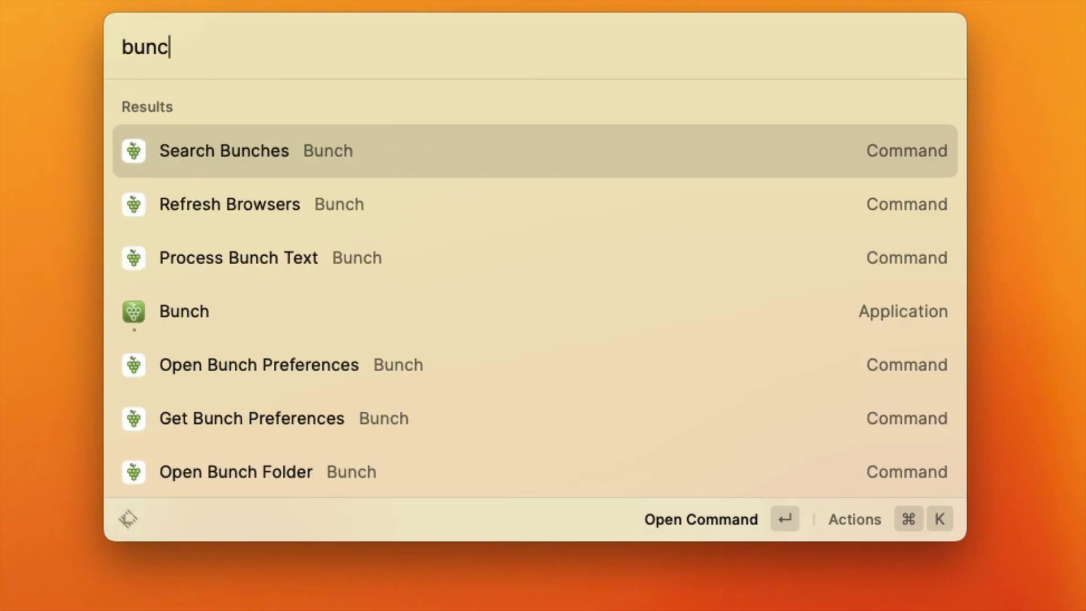
pyautogui.press('Return')
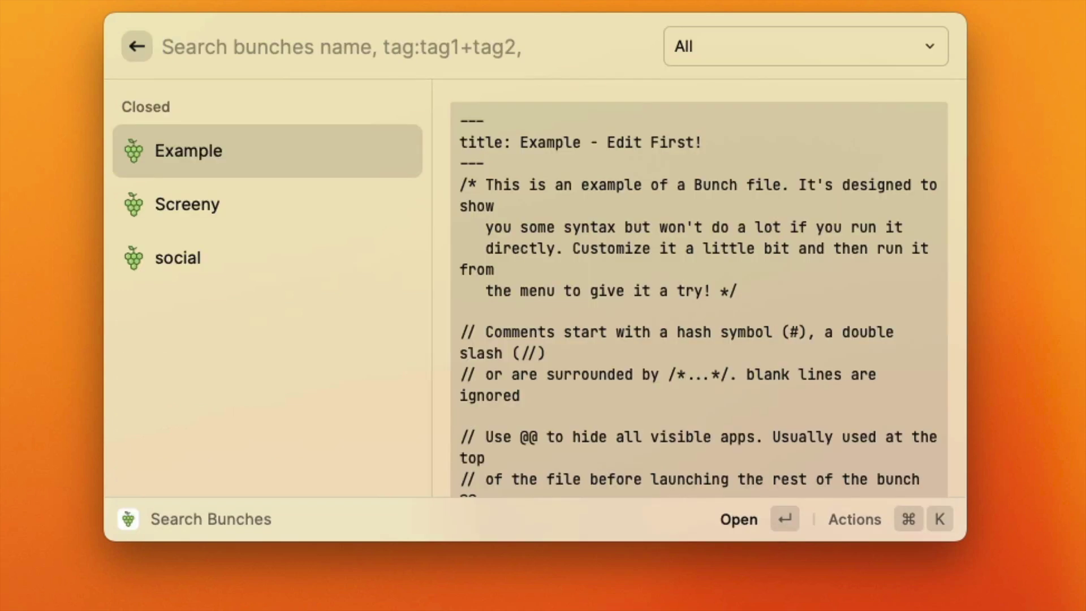
pyautogui.press('Down')
pyautogui.press('Down')
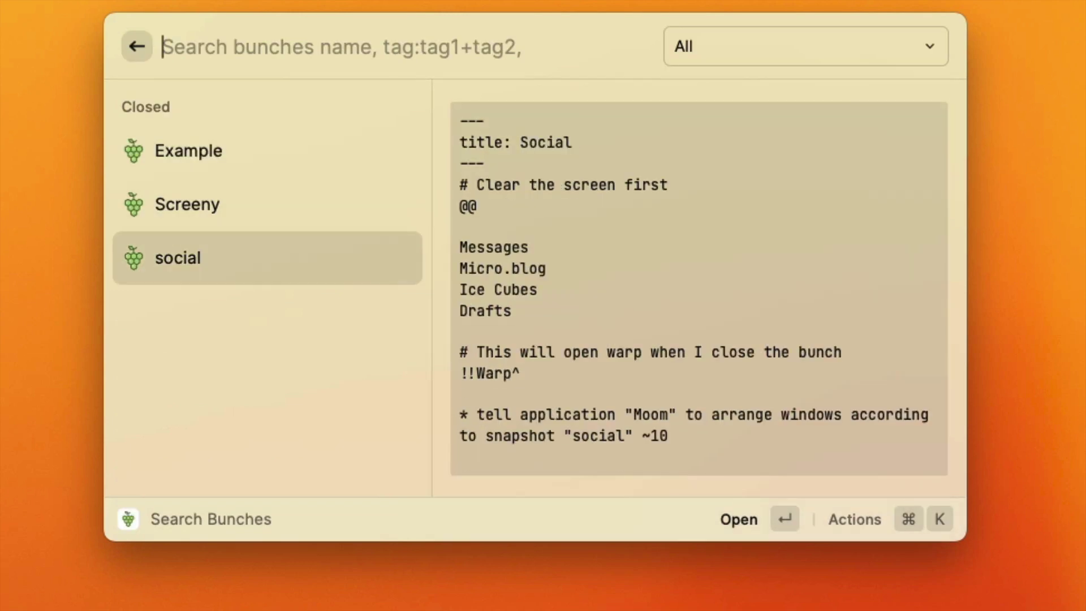